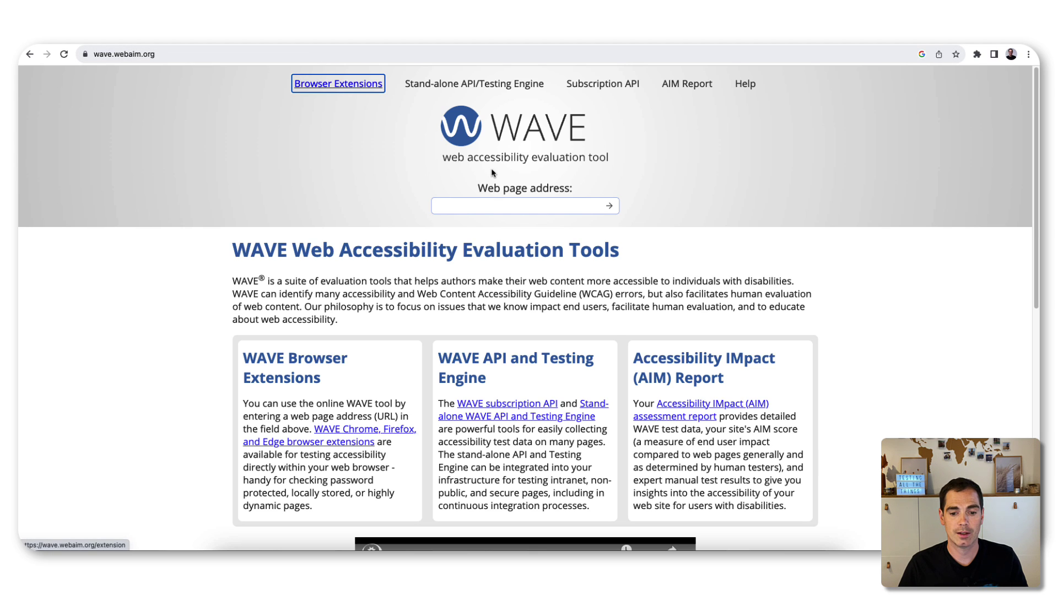
{"action": "scroll", "coordinate": [728, 276], "scroll_direction": "down", "scroll_amount": 5}
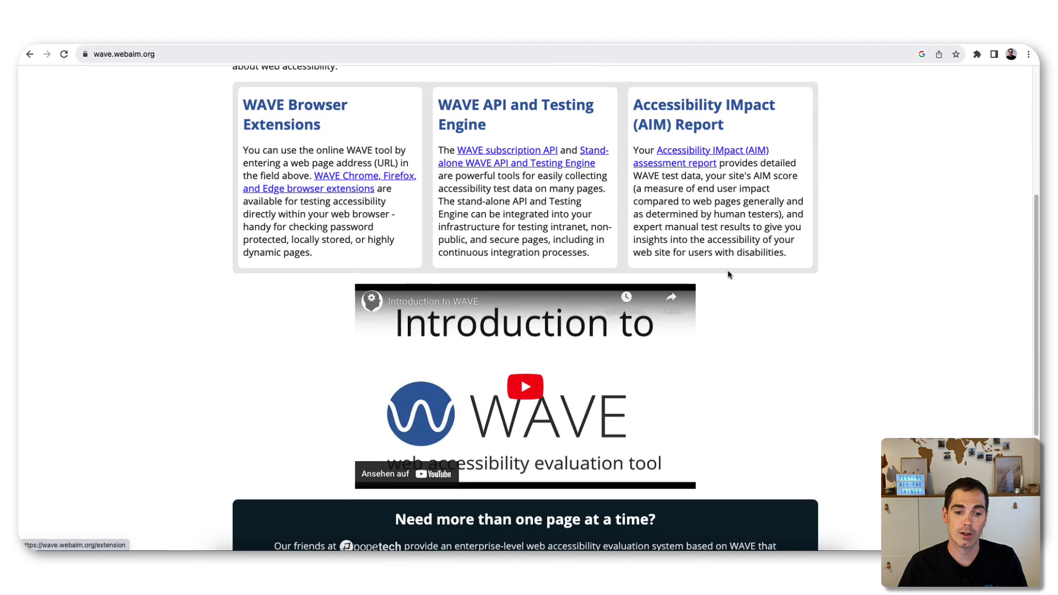
{"action": "scroll", "coordinate": [728, 275], "scroll_direction": "down", "scroll_amount": 3}
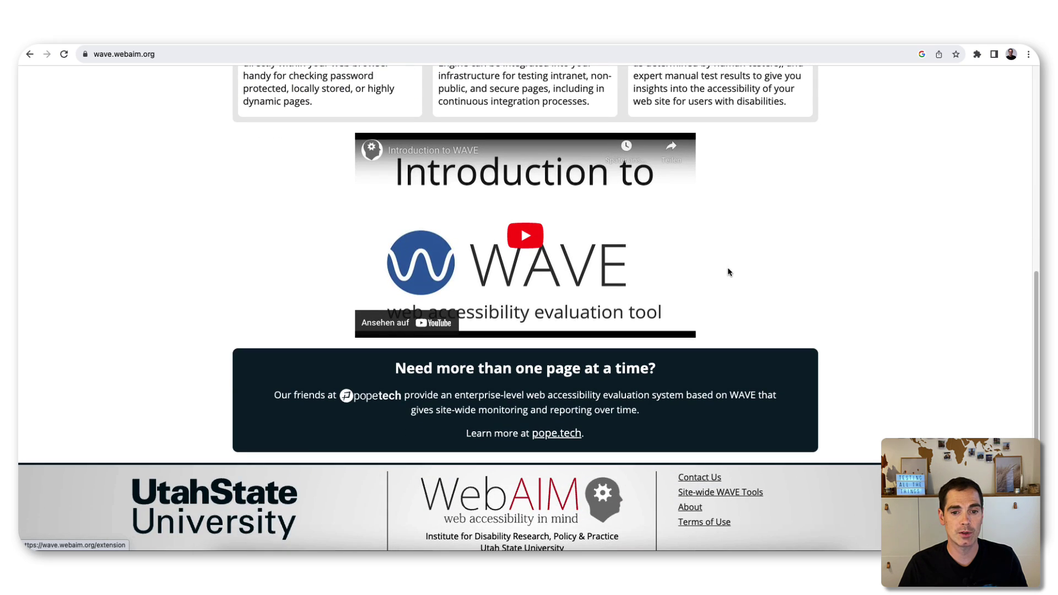
{"action": "scroll", "coordinate": [727, 272], "scroll_direction": "up", "scroll_amount": 8}
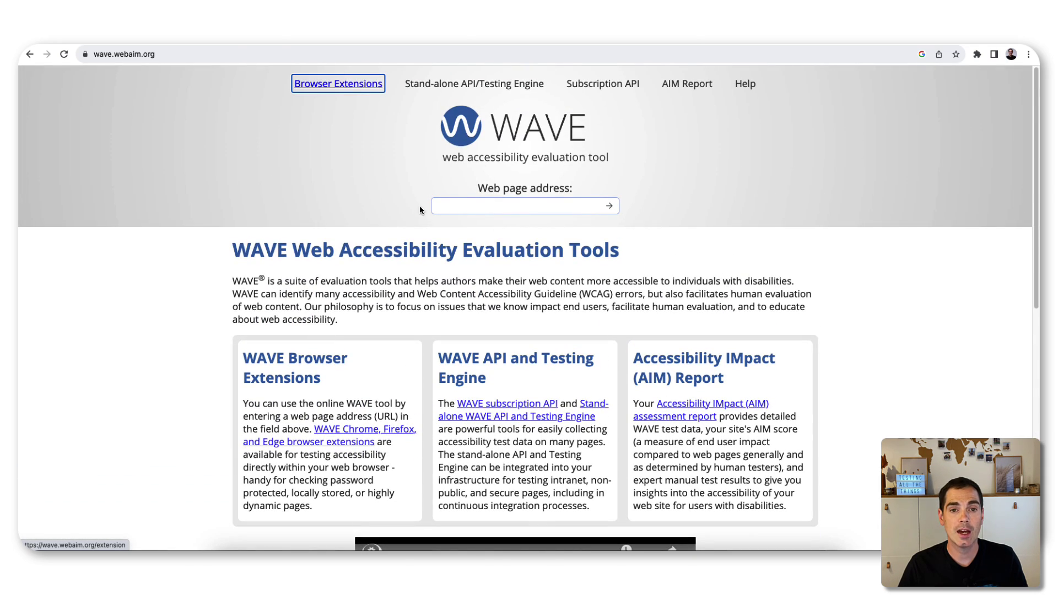
{"action": "left_click", "coordinate": [477, 207]}
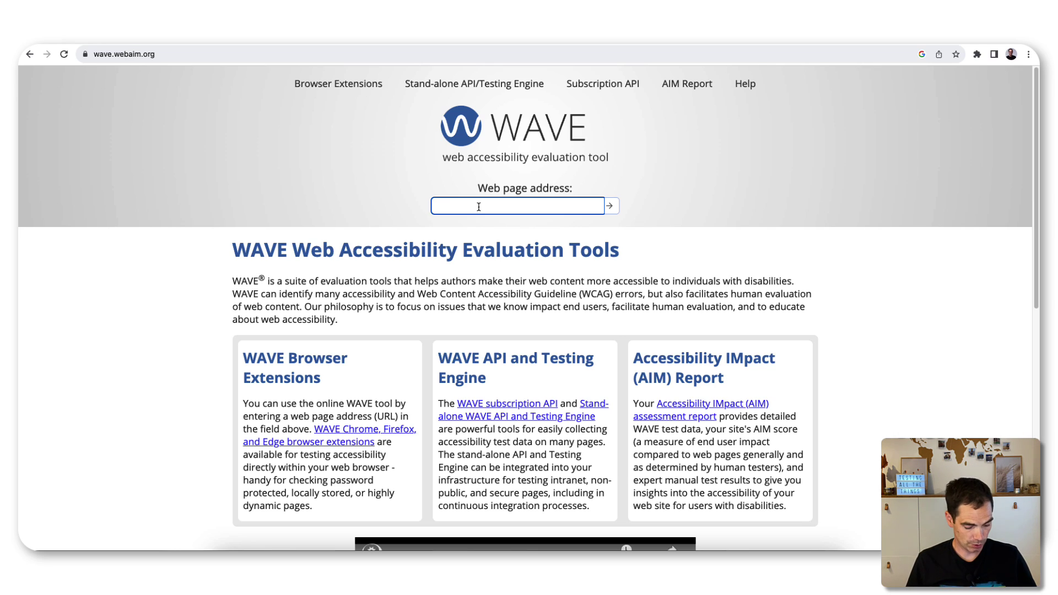
{"action": "type", "text": "www.ad"}
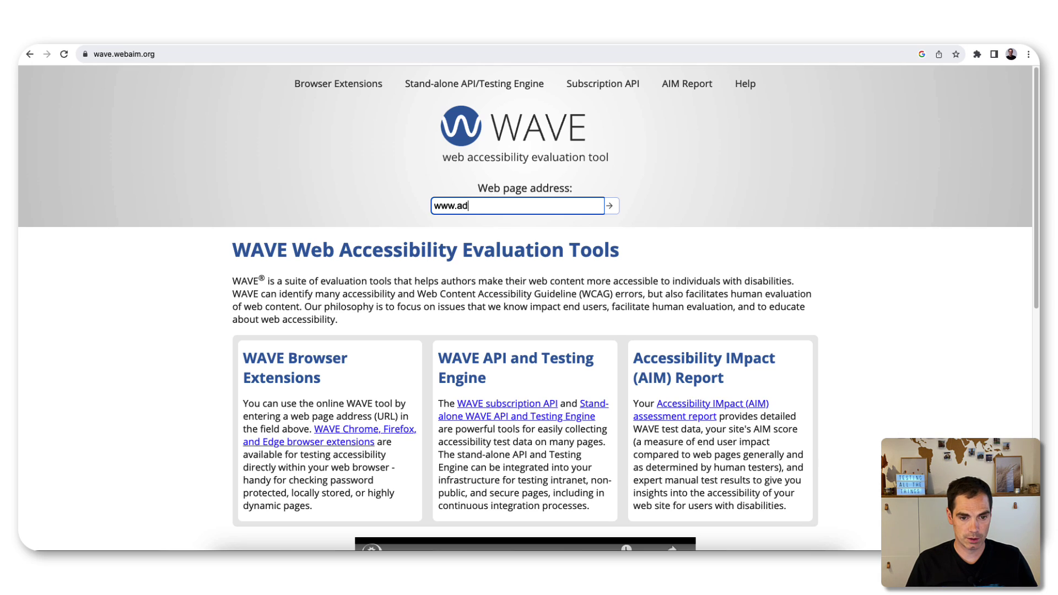
{"action": "type", "text": "vemti"}
{"action": "key", "text": "BackSpace"}
{"action": "key", "text": "BackSpace"}
{"action": "type", "text": "turesome"}
{"action": "key", "text": "BackSpace"}
{"action": "key", "text": "BackSpace"}
{"action": "type", "text": "inqa.com"}
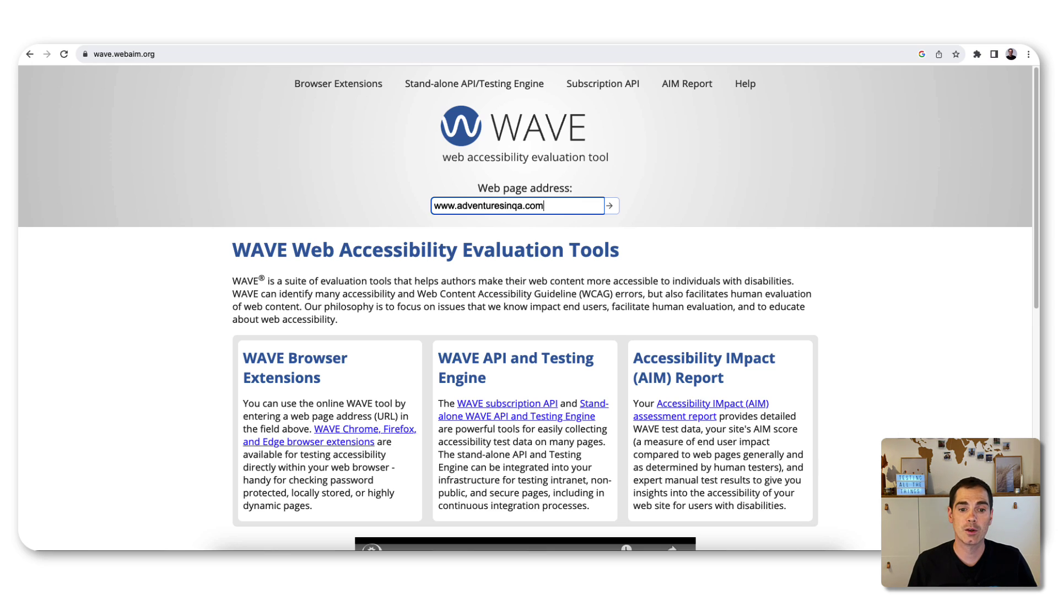
{"action": "key", "text": "Return"}
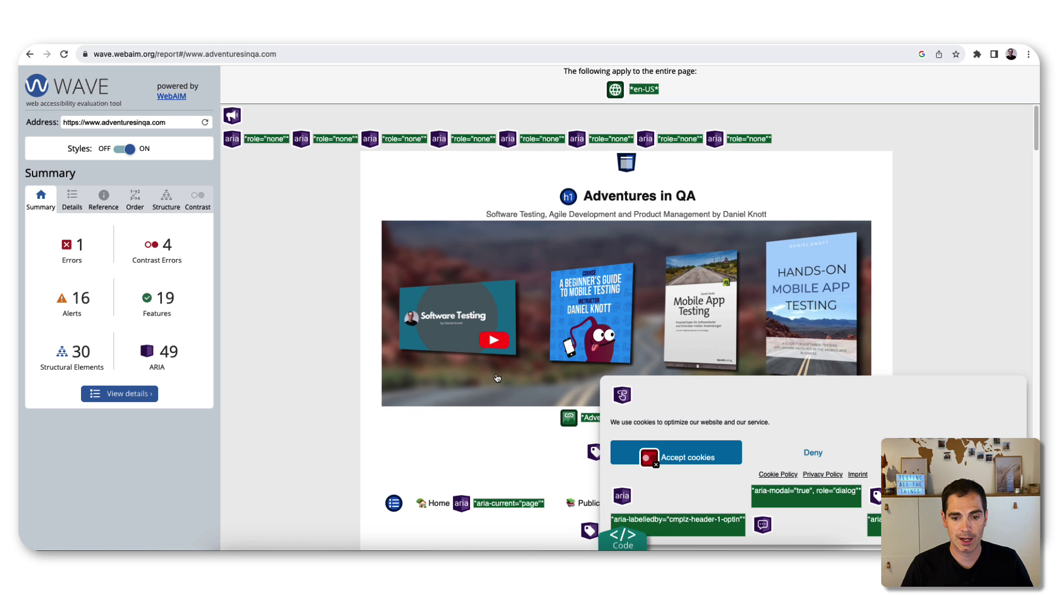
Read the redundant title text and redundant link alerts, then the Accept cookies 4.14:1 contrast error.
{"action": "scroll", "coordinate": [496, 377], "scroll_direction": "down", "scroll_amount": 3}
{"action": "scroll", "coordinate": [540, 336], "scroll_direction": "down", "scroll_amount": 1}
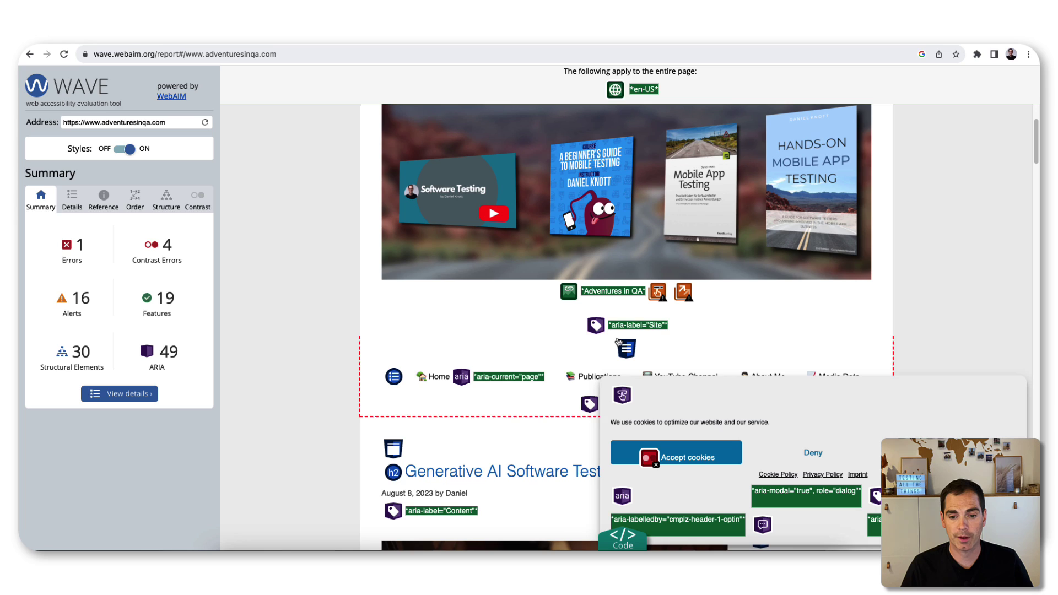
{"action": "left_click", "coordinate": [658, 292]}
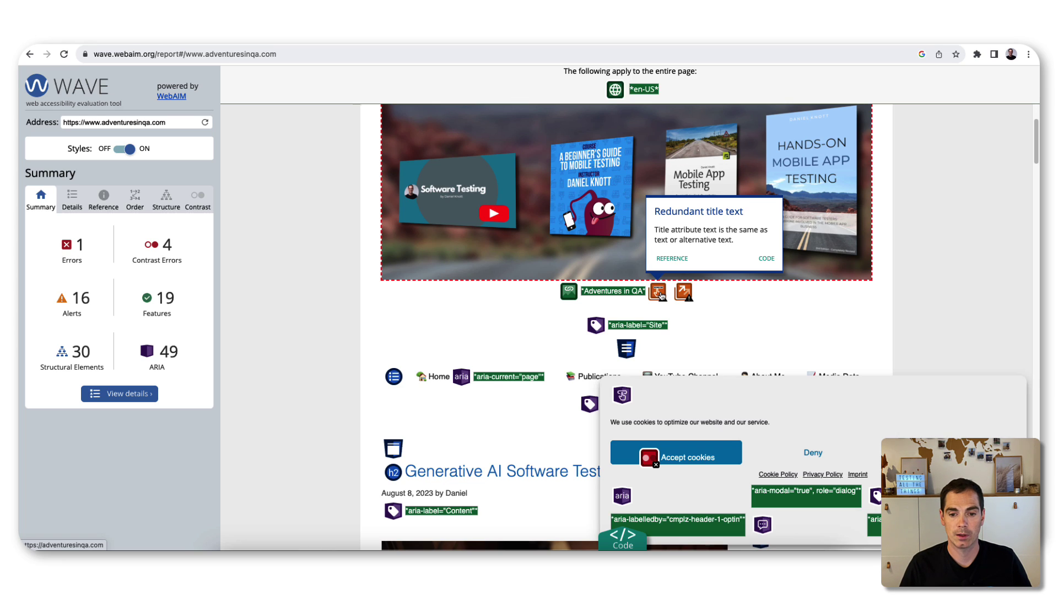
{"action": "left_click", "coordinate": [685, 295]}
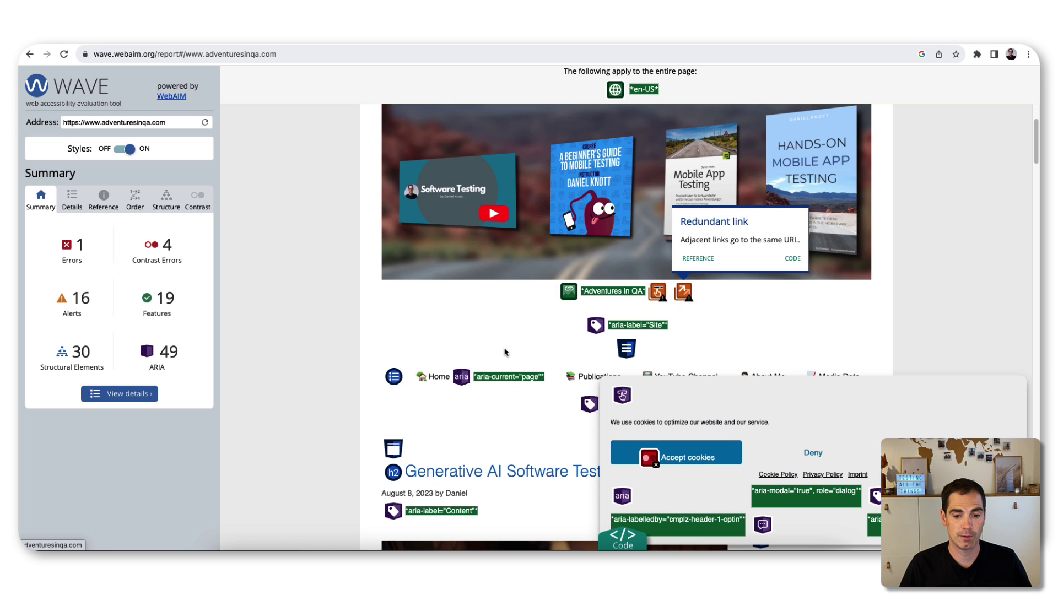
{"action": "scroll", "coordinate": [505, 331], "scroll_direction": "down", "scroll_amount": 1}
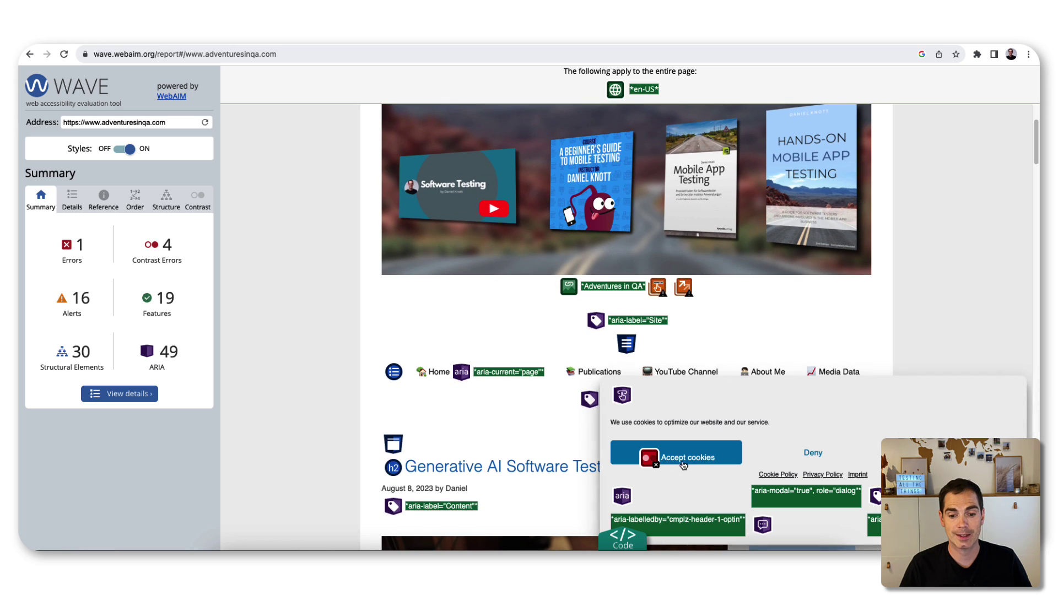
{"action": "left_click", "coordinate": [654, 461]}
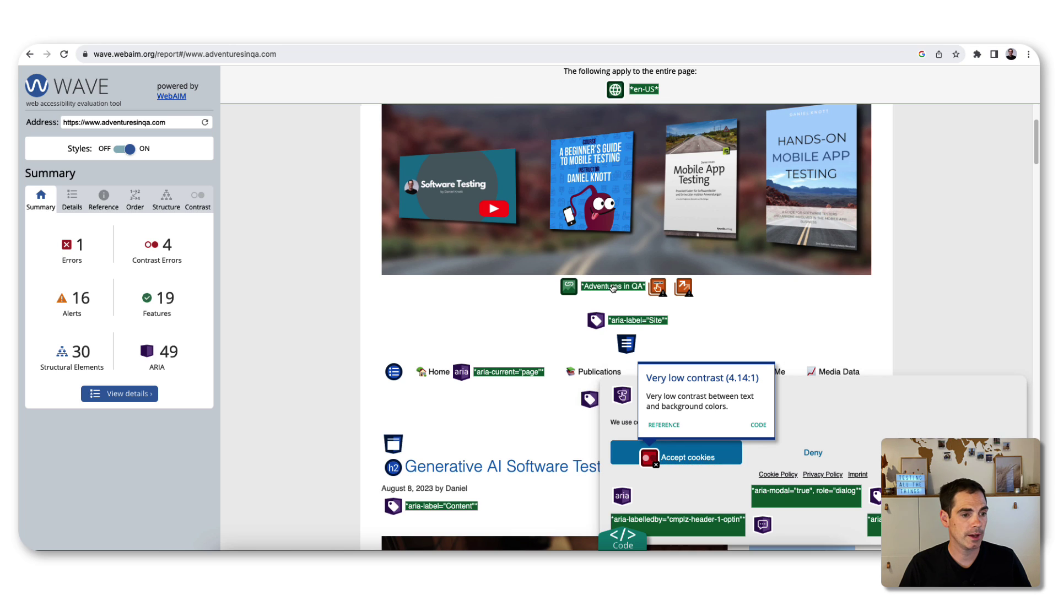
List every error, alert and feature in WAVE's details view.
{"action": "left_click", "coordinate": [120, 394]}
{"action": "scroll", "coordinate": [141, 416], "scroll_direction": "down", "scroll_amount": 5}
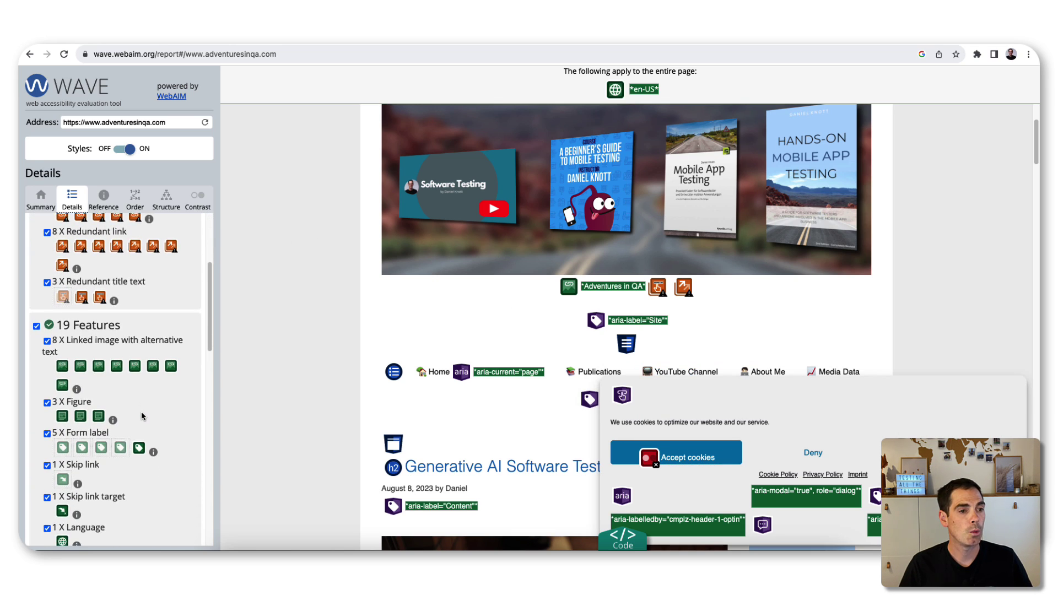
{"action": "scroll", "coordinate": [146, 415], "scroll_direction": "down", "scroll_amount": 5}
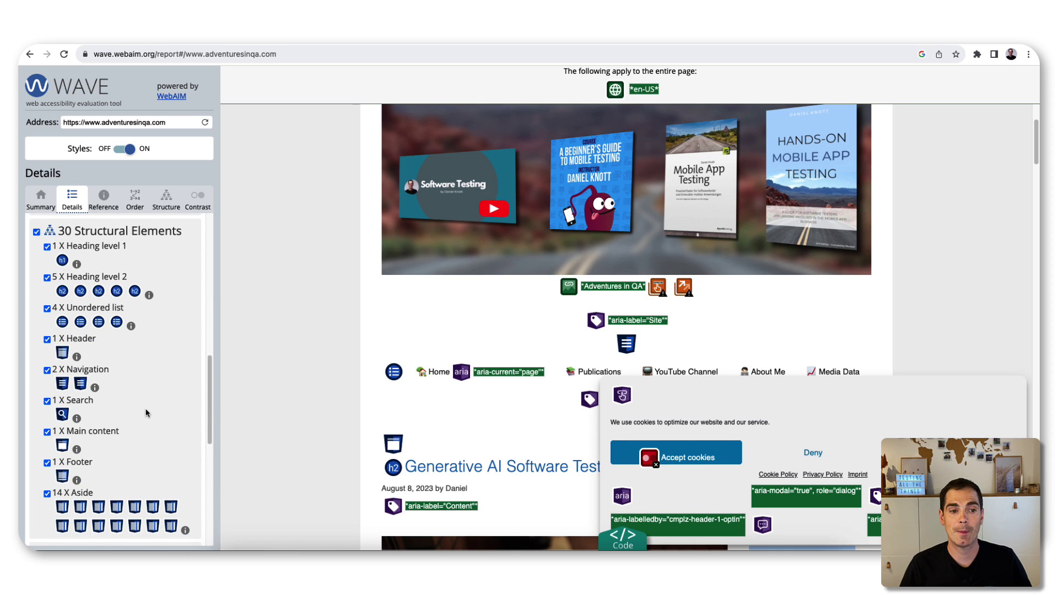
{"action": "scroll", "coordinate": [149, 415], "scroll_direction": "down", "scroll_amount": 1}
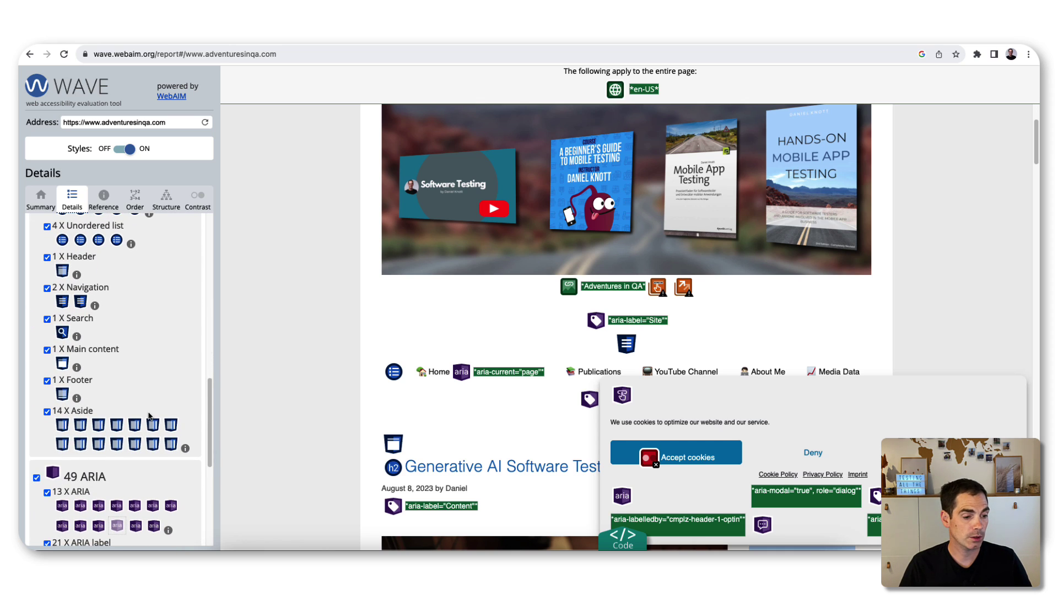
{"action": "scroll", "coordinate": [117, 312], "scroll_direction": "up", "scroll_amount": 10}
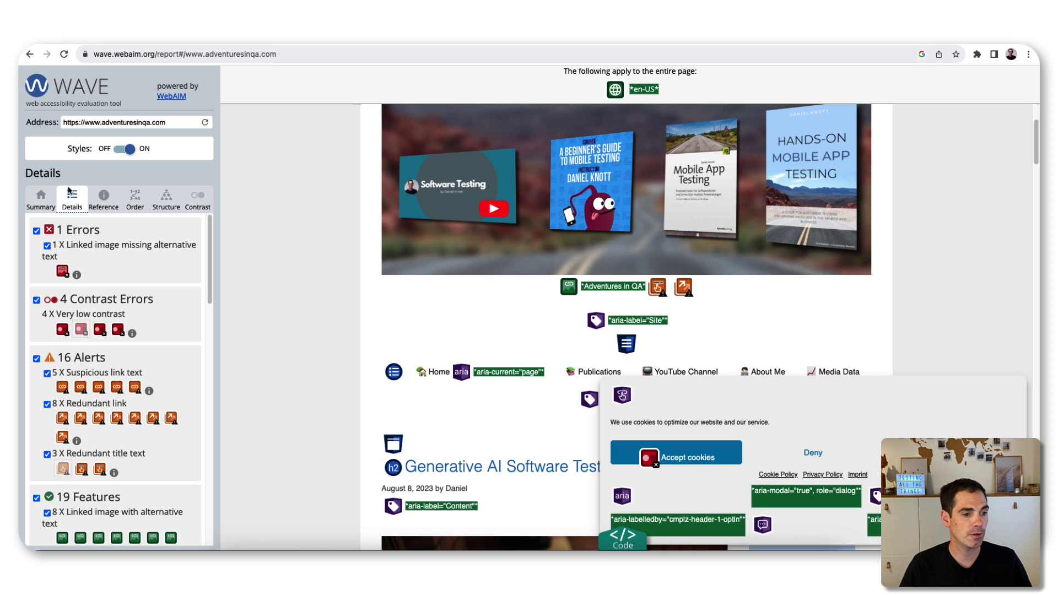
Read the Redundant link reference documentation, then show the page's keyboard navigation order.
{"action": "left_click", "coordinate": [101, 197]}
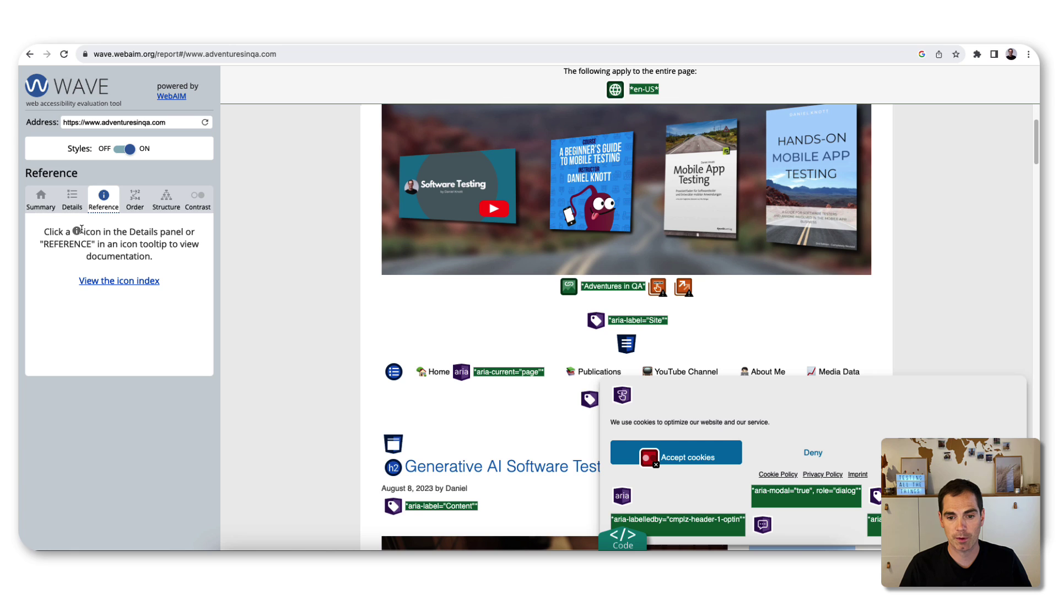
{"action": "left_click", "coordinate": [690, 289]}
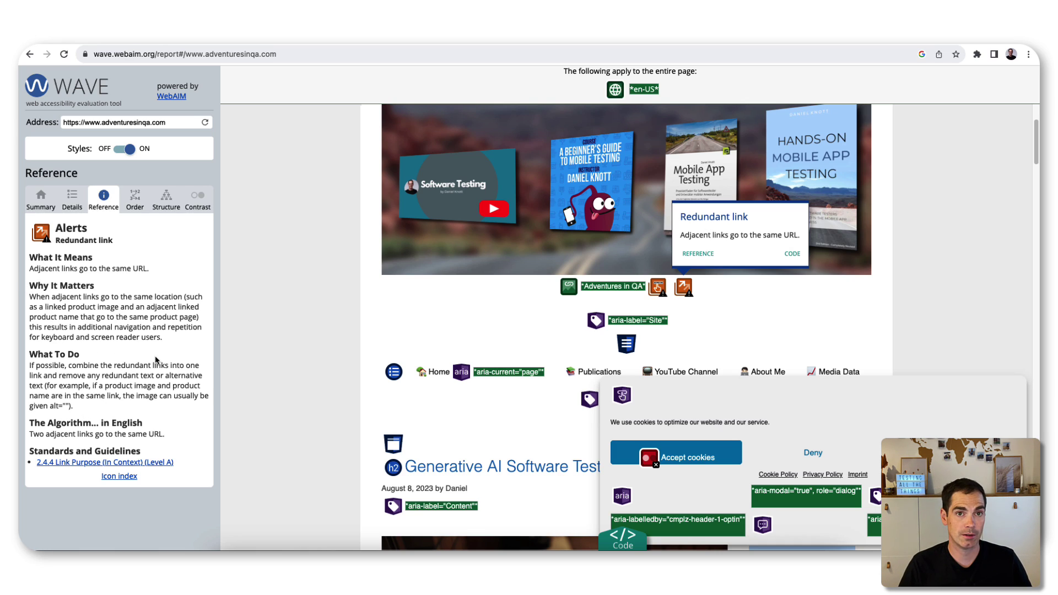
{"action": "left_click", "coordinate": [134, 202]}
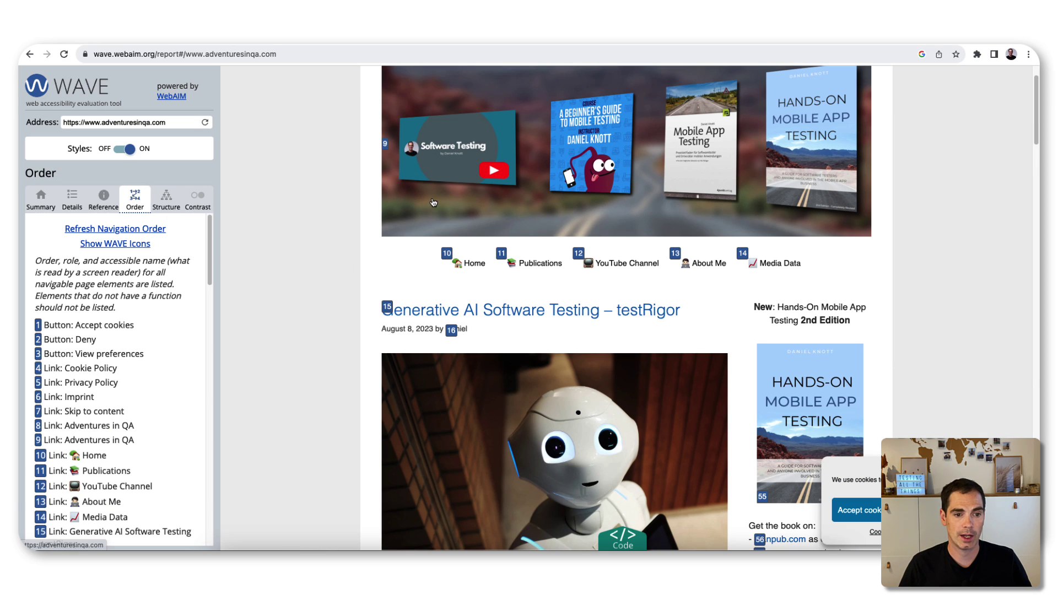
Leave the WAVE order view for the W3C Web Accessibility Evaluation Tools List tab.
{"action": "scroll", "coordinate": [438, 201], "scroll_direction": "up", "scroll_amount": 2}
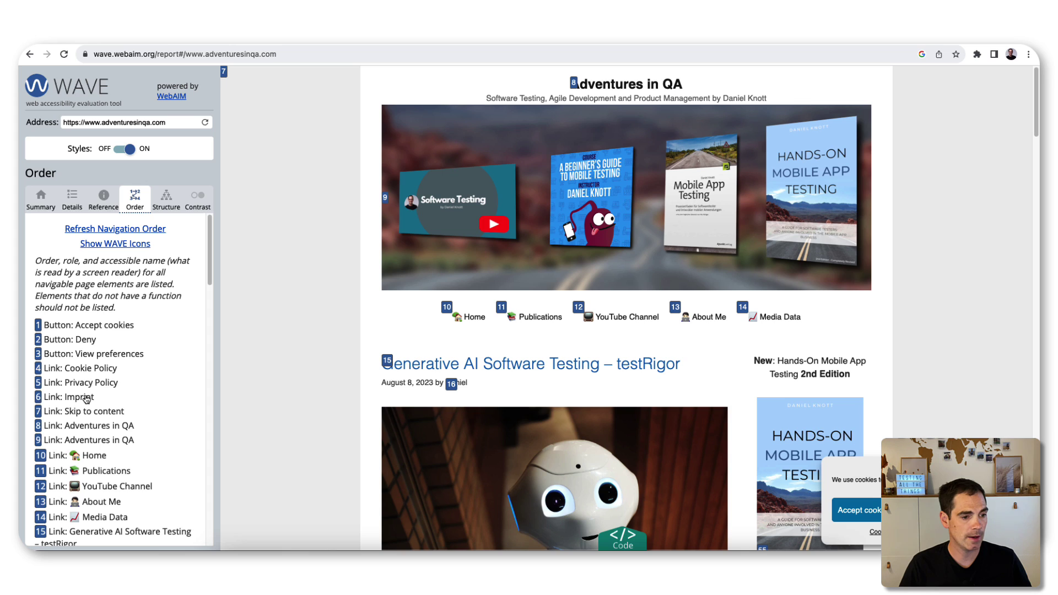
{"action": "scroll", "coordinate": [86, 399], "scroll_direction": "down", "scroll_amount": 2}
{"action": "scroll", "coordinate": [137, 314], "scroll_direction": "down", "scroll_amount": 3}
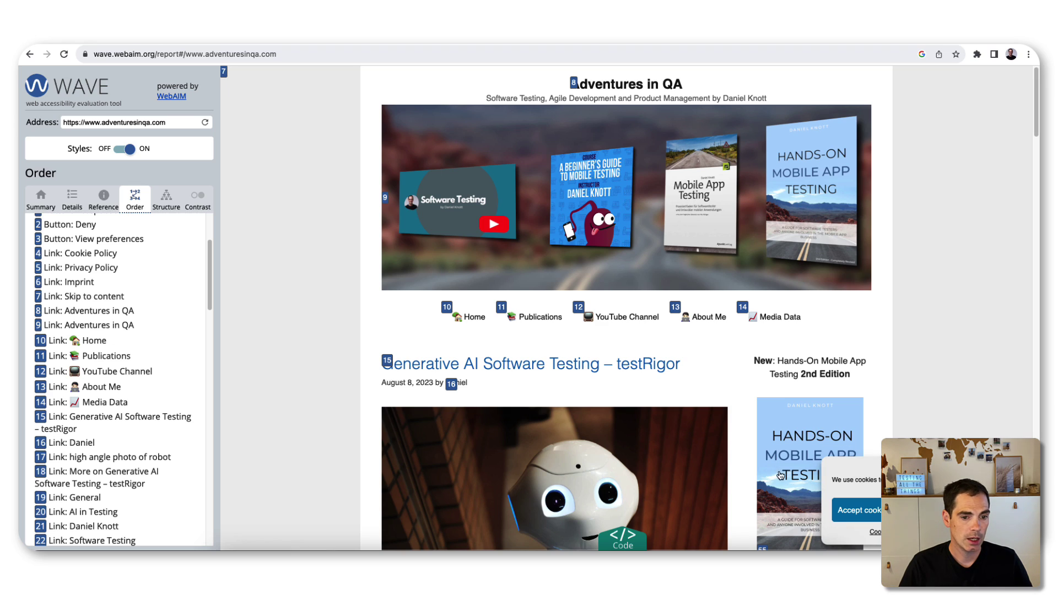
{"action": "scroll", "coordinate": [168, 354], "scroll_direction": "up", "scroll_amount": 5}
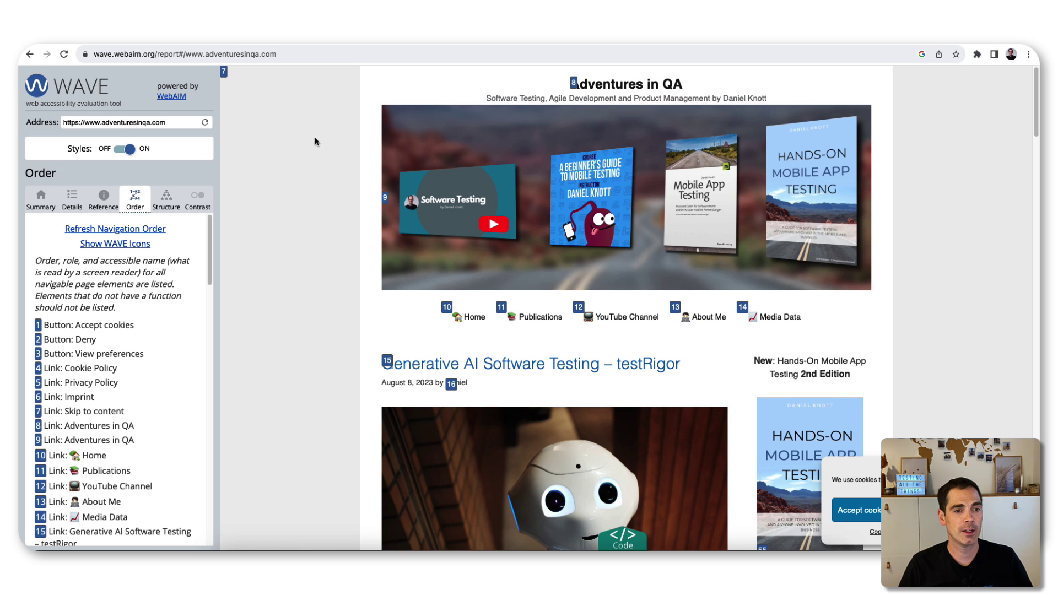
{"action": "left_click", "coordinate": [310, 45]}
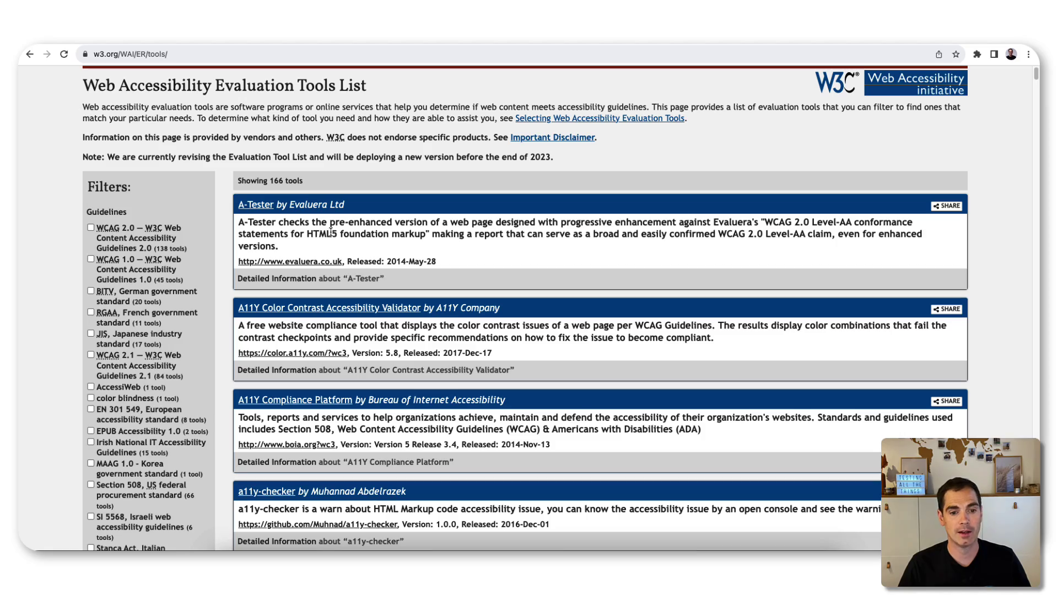
Browse the W3C tools list, then bring up The A11Y Project Resources page with DevTools.
{"action": "scroll", "coordinate": [479, 242], "scroll_direction": "down", "scroll_amount": 4}
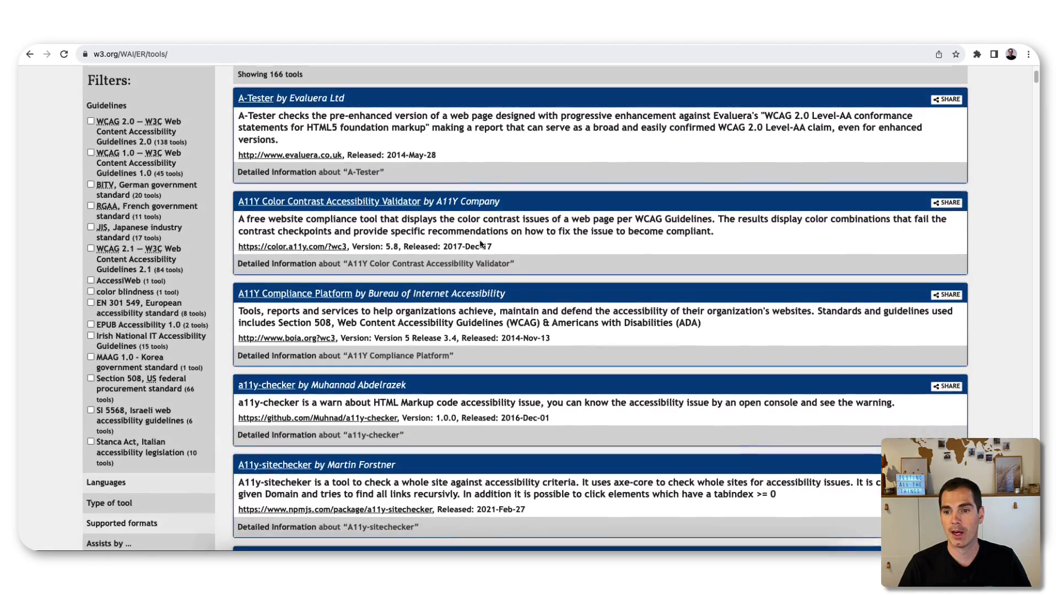
{"action": "scroll", "coordinate": [479, 241], "scroll_direction": "down", "scroll_amount": 10}
{"action": "scroll", "coordinate": [482, 240], "scroll_direction": "down", "scroll_amount": 15}
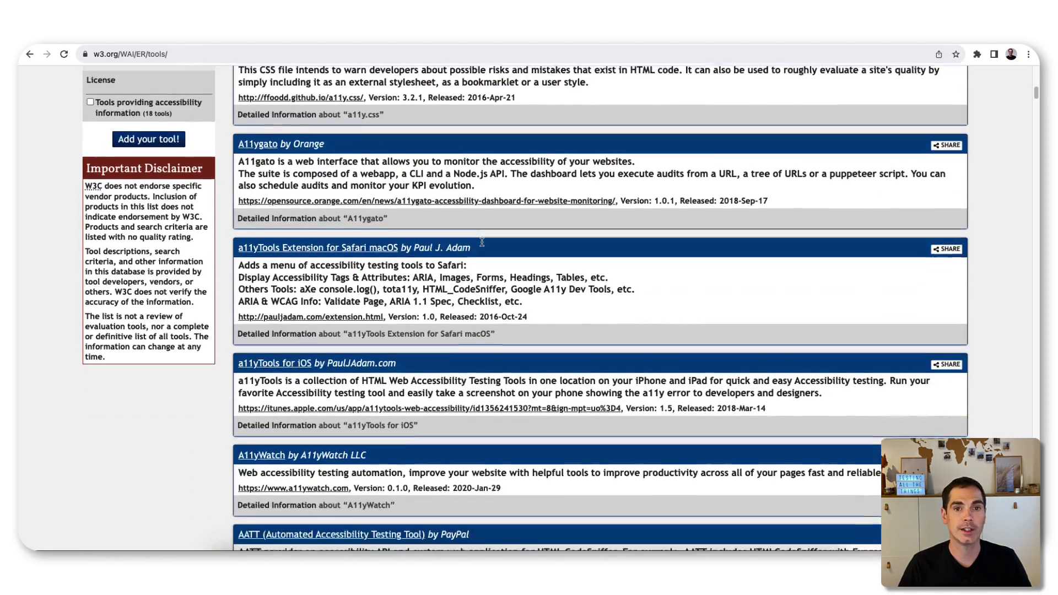
{"action": "scroll", "coordinate": [483, 248], "scroll_direction": "down", "scroll_amount": 8}
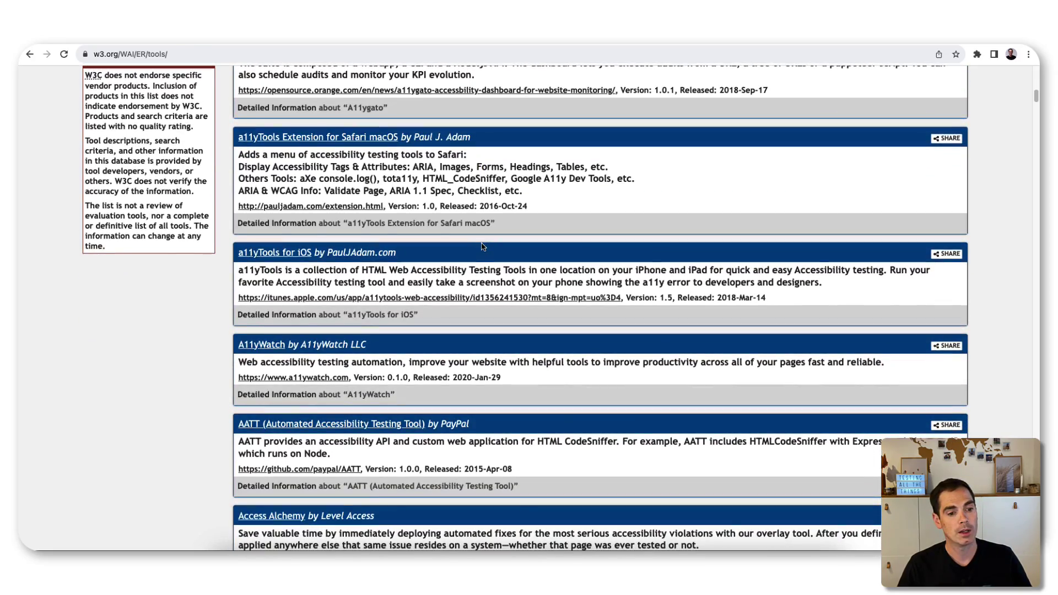
{"action": "scroll", "coordinate": [482, 248], "scroll_direction": "down", "scroll_amount": 8}
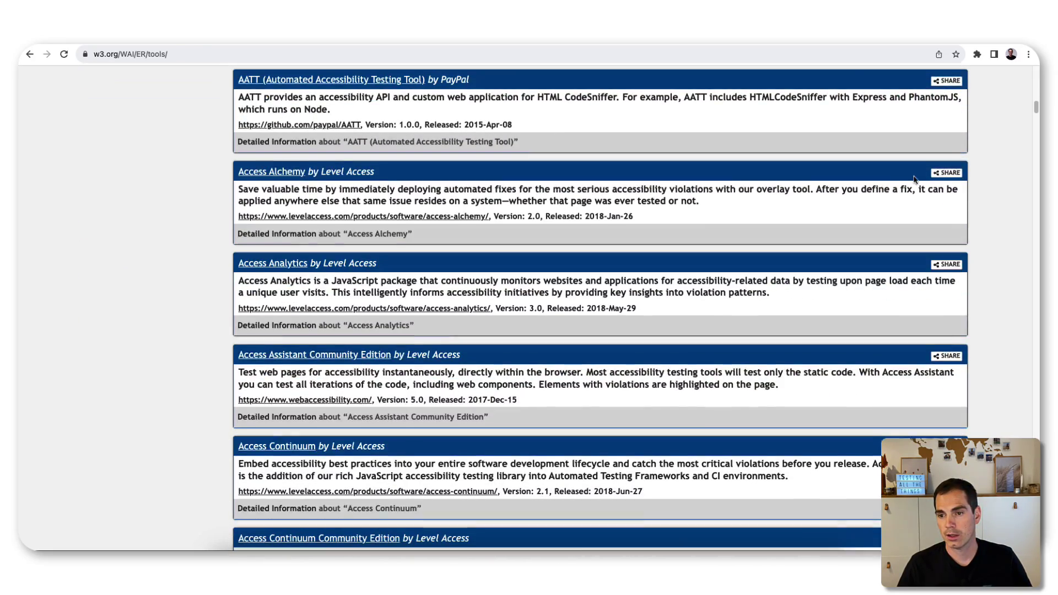
{"action": "left_click_drag", "start_coordinate": [1034, 97], "coordinate": [1029, 70]}
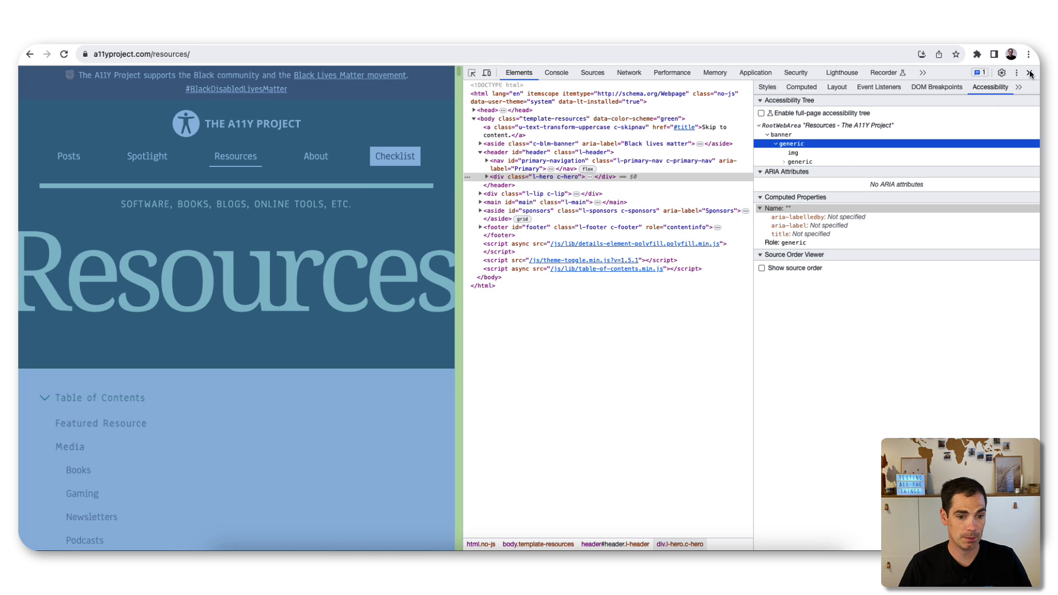
Close DevTools and browse the Resources page down to books like Agile Accessibility Handbook.
{"action": "left_click", "coordinate": [1030, 74]}
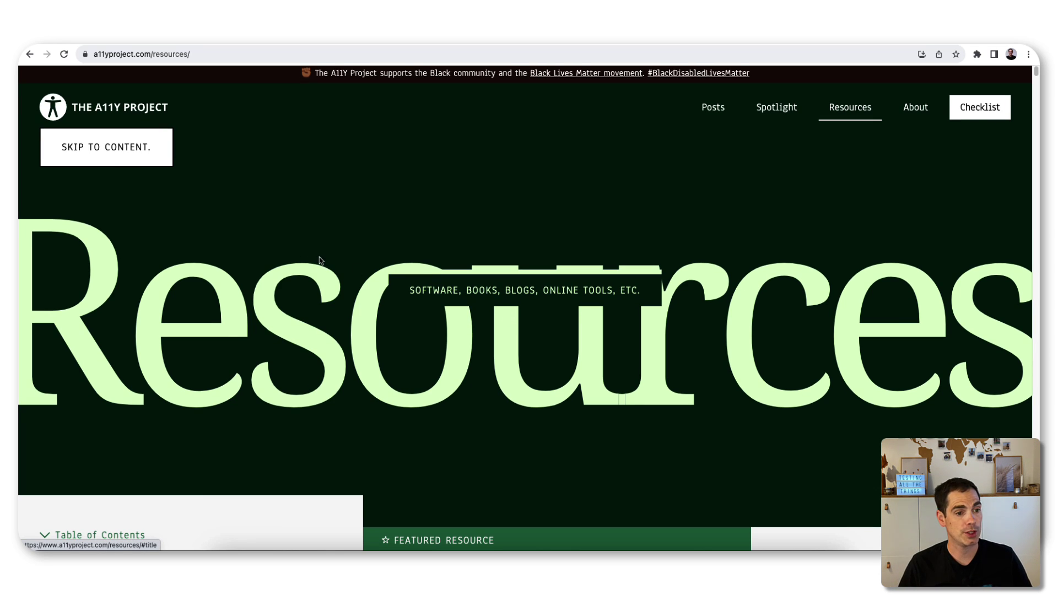
{"action": "scroll", "coordinate": [404, 256], "scroll_direction": "down", "scroll_amount": 1}
{"action": "scroll", "coordinate": [404, 256], "scroll_direction": "down", "scroll_amount": 5}
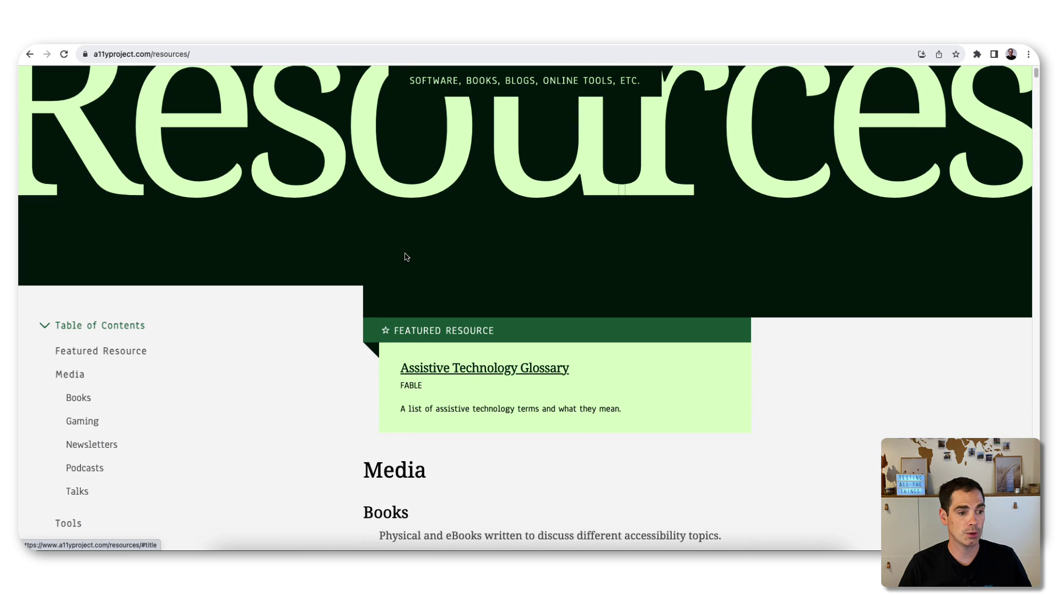
{"action": "scroll", "coordinate": [404, 256], "scroll_direction": "down", "scroll_amount": 3}
{"action": "scroll", "coordinate": [405, 255], "scroll_direction": "down", "scroll_amount": 2}
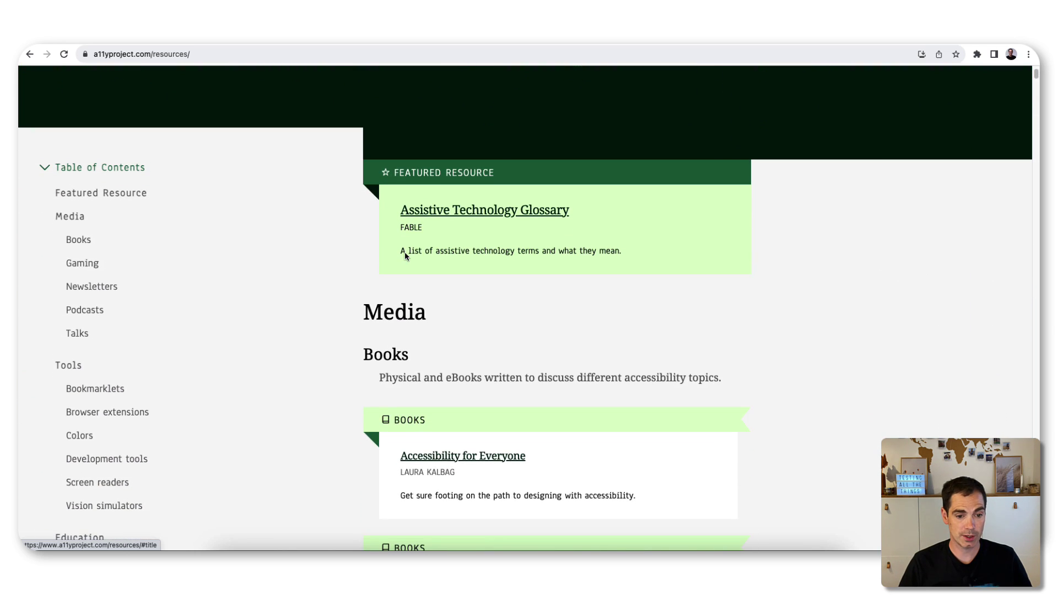
{"action": "scroll", "coordinate": [412, 258], "scroll_direction": "down", "scroll_amount": 1}
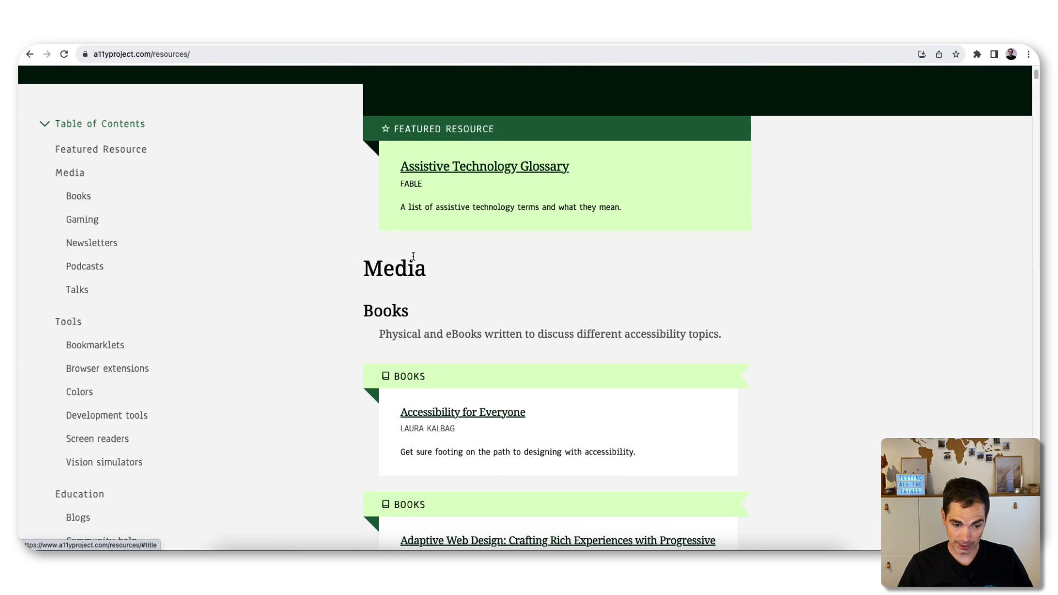
{"action": "scroll", "coordinate": [415, 257], "scroll_direction": "down", "scroll_amount": 2}
{"action": "scroll", "coordinate": [415, 256], "scroll_direction": "down", "scroll_amount": 3}
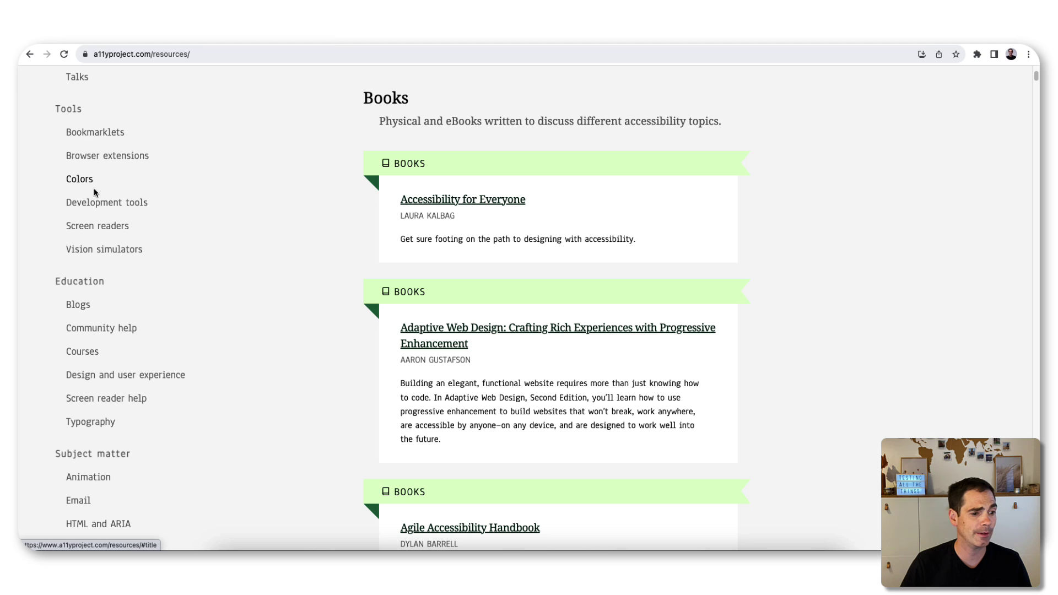
{"action": "scroll", "coordinate": [114, 247], "scroll_direction": "down", "scroll_amount": 2}
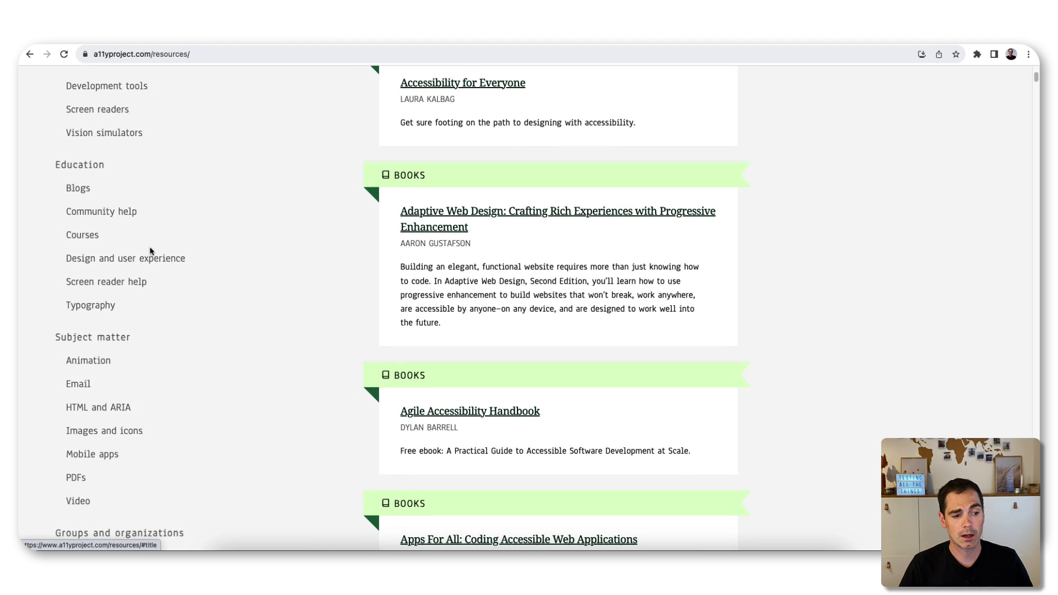
{"action": "scroll", "coordinate": [150, 249], "scroll_direction": "down", "scroll_amount": 3}
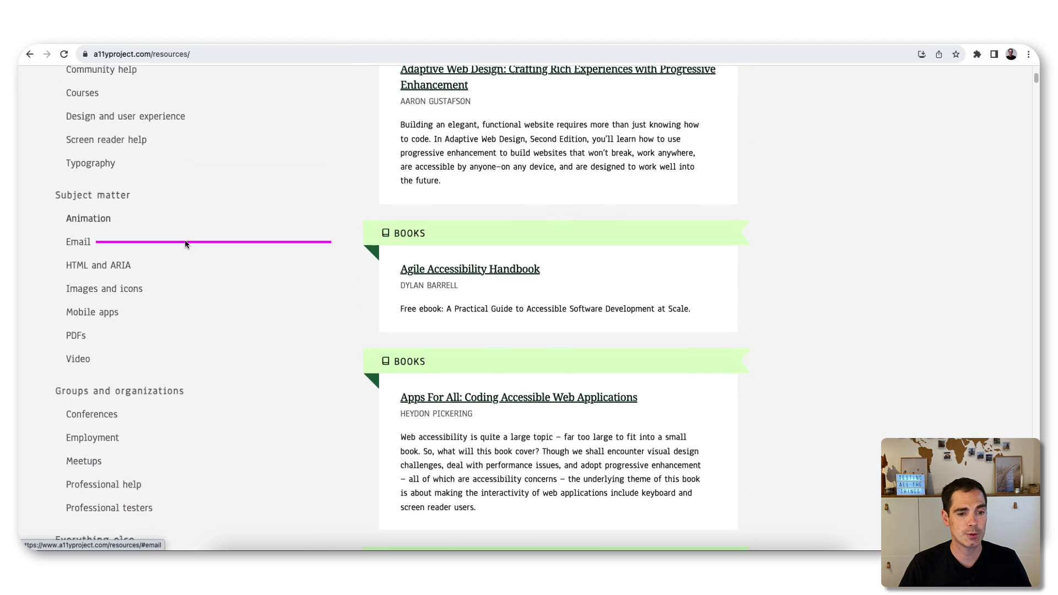
{"action": "scroll", "coordinate": [186, 245], "scroll_direction": "down", "scroll_amount": 5}
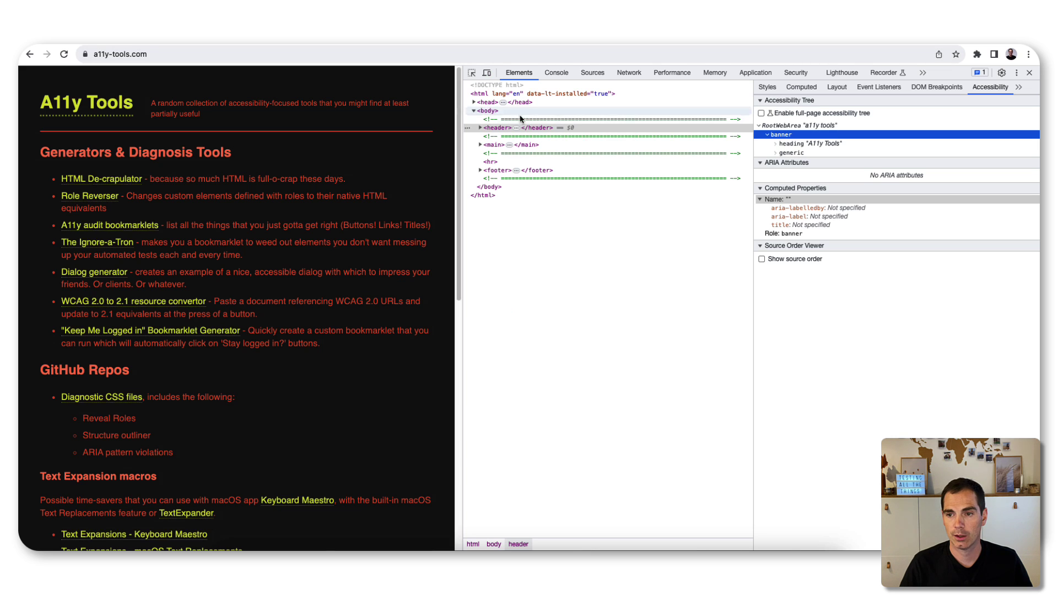
Close DevTools on a11y-tools.com and browse its generators, diagnosis tools and macros.
{"action": "left_click", "coordinate": [1029, 72]}
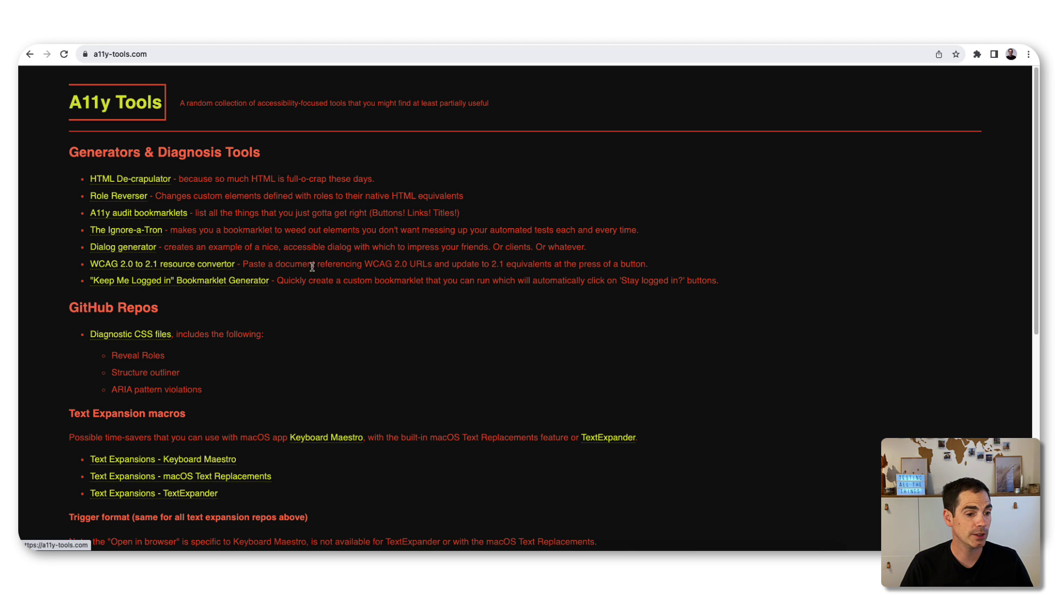
{"action": "scroll", "coordinate": [378, 270], "scroll_direction": "down", "scroll_amount": 1}
{"action": "scroll", "coordinate": [378, 270], "scroll_direction": "down", "scroll_amount": 10}
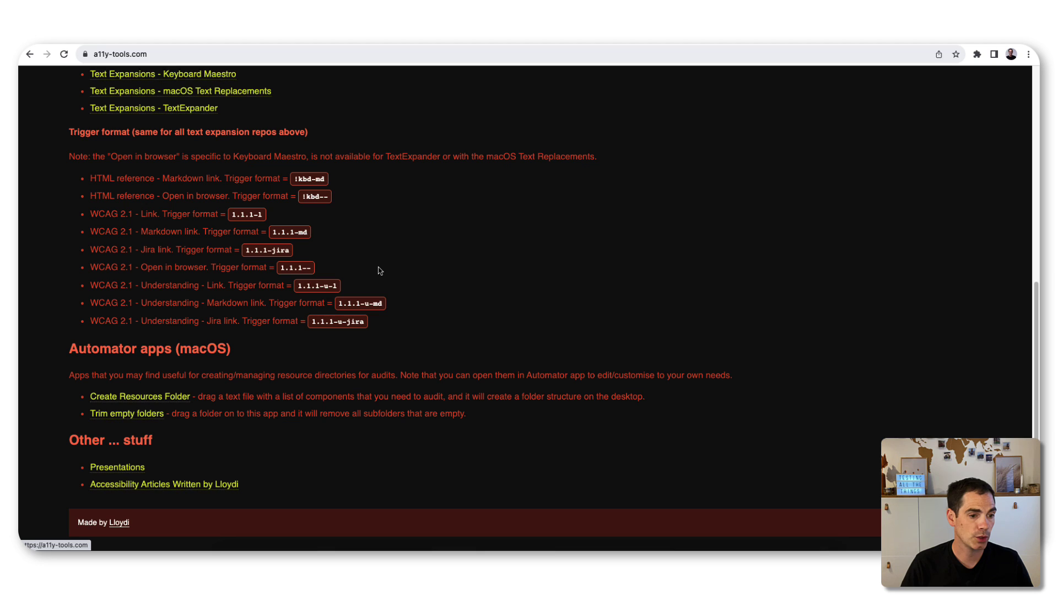
{"action": "scroll", "coordinate": [378, 270], "scroll_direction": "up", "scroll_amount": 10}
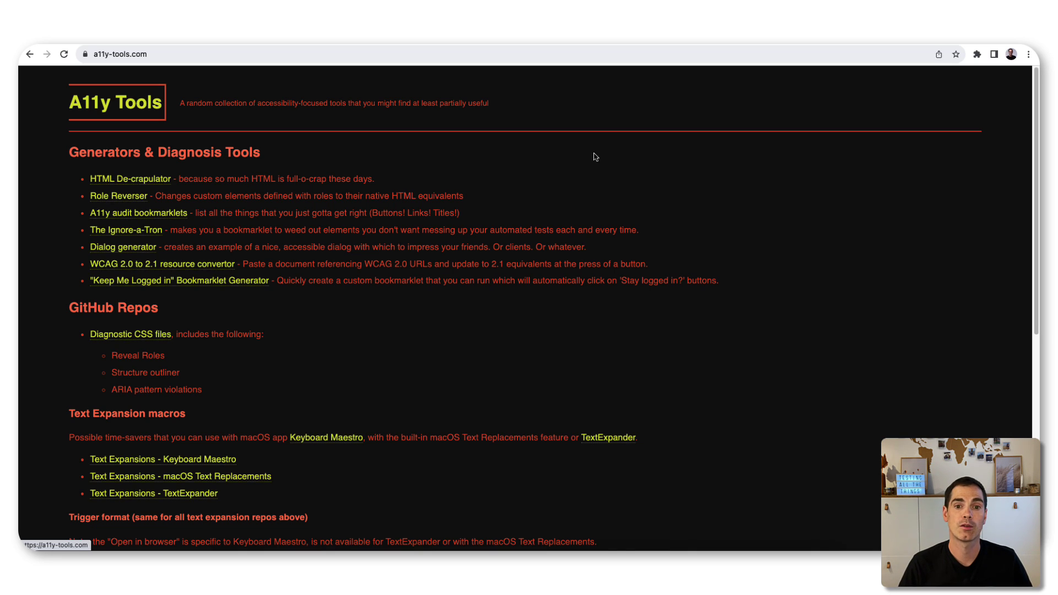
Open the 'Full accessibility tree in Chrome DevTools' blog post and skim its introduction.
{"action": "left_click", "coordinate": [624, 45]}
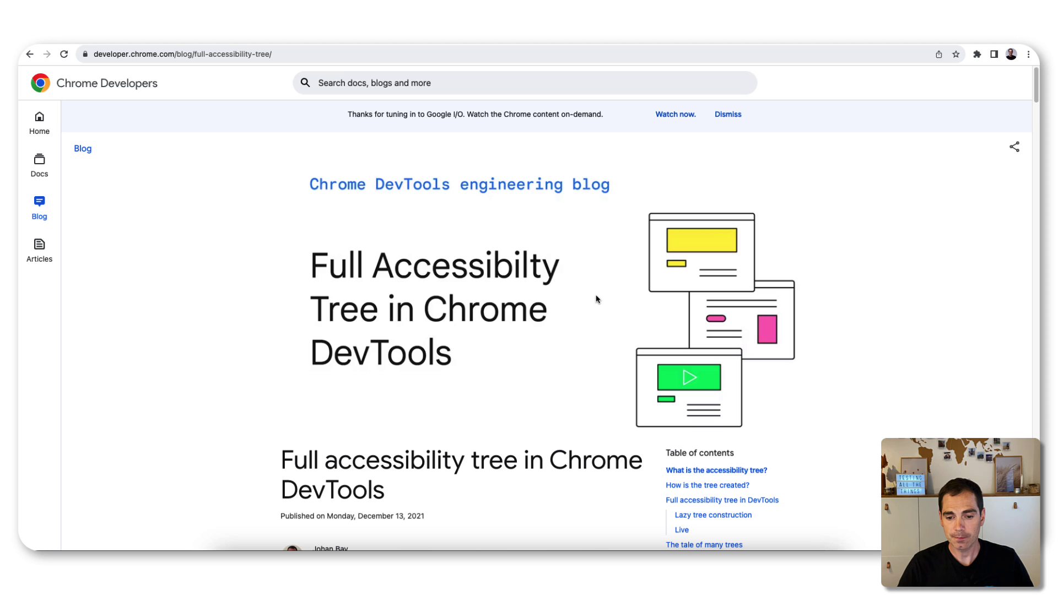
{"action": "scroll", "coordinate": [545, 264], "scroll_direction": "down", "scroll_amount": 5}
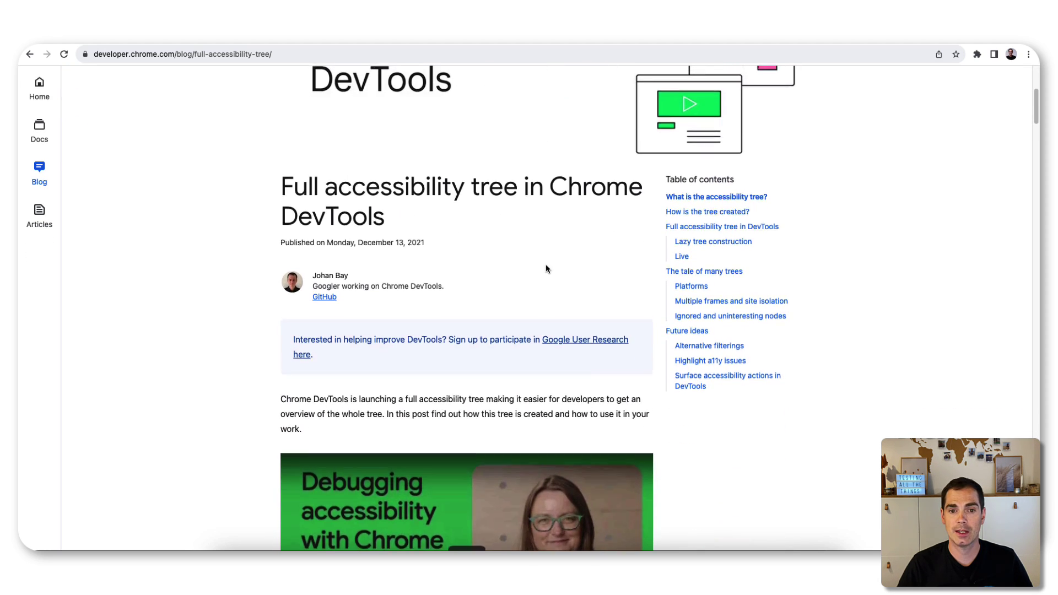
{"action": "scroll", "coordinate": [544, 263], "scroll_direction": "up", "scroll_amount": 5}
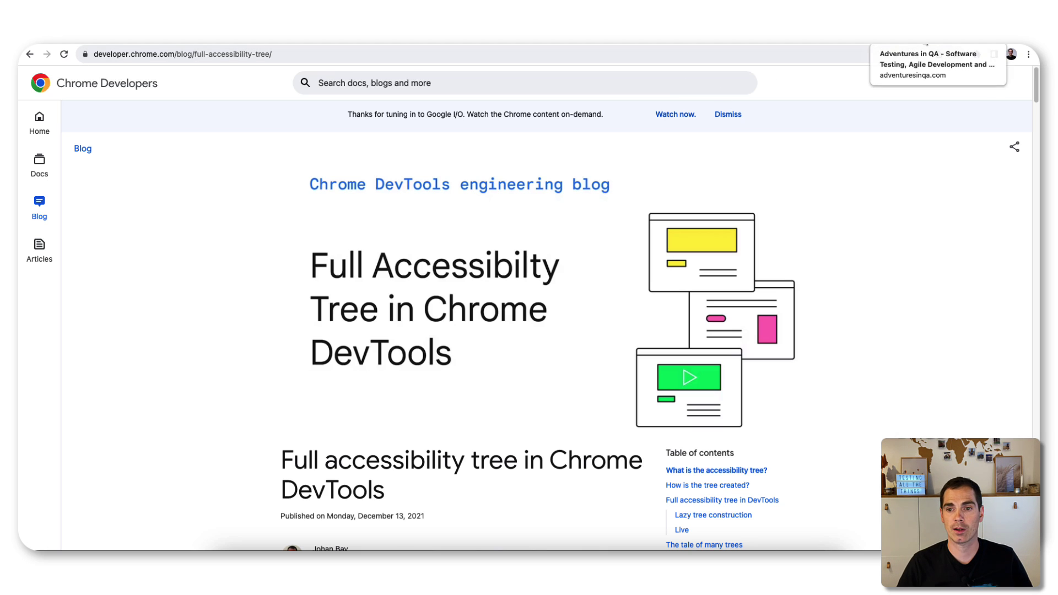
Inspect the Adventures in QA page with Chrome DevTools.
{"action": "left_click", "coordinate": [927, 44]}
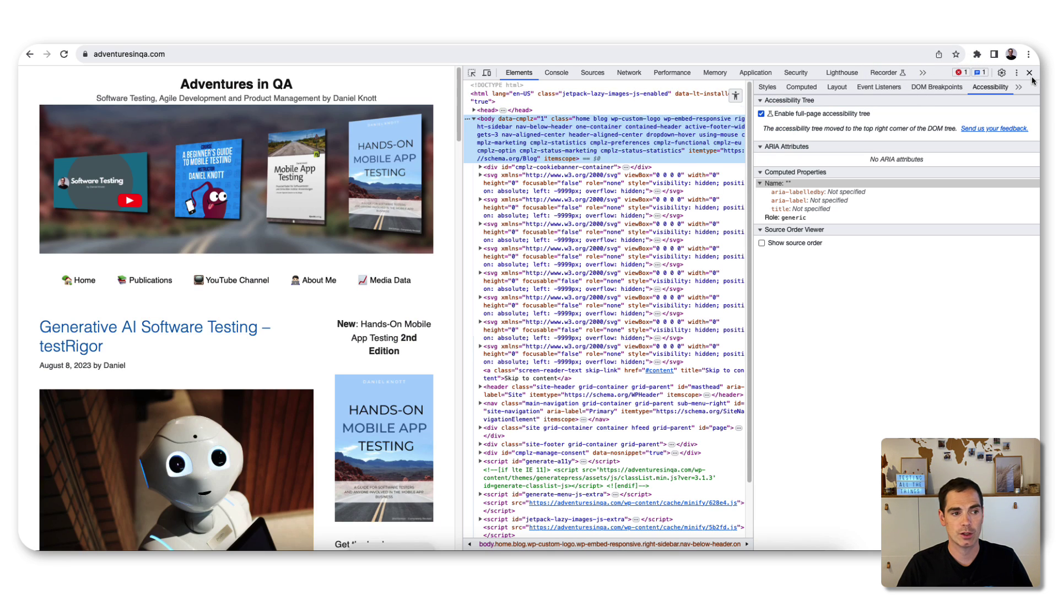
{"action": "left_click", "coordinate": [1030, 73]}
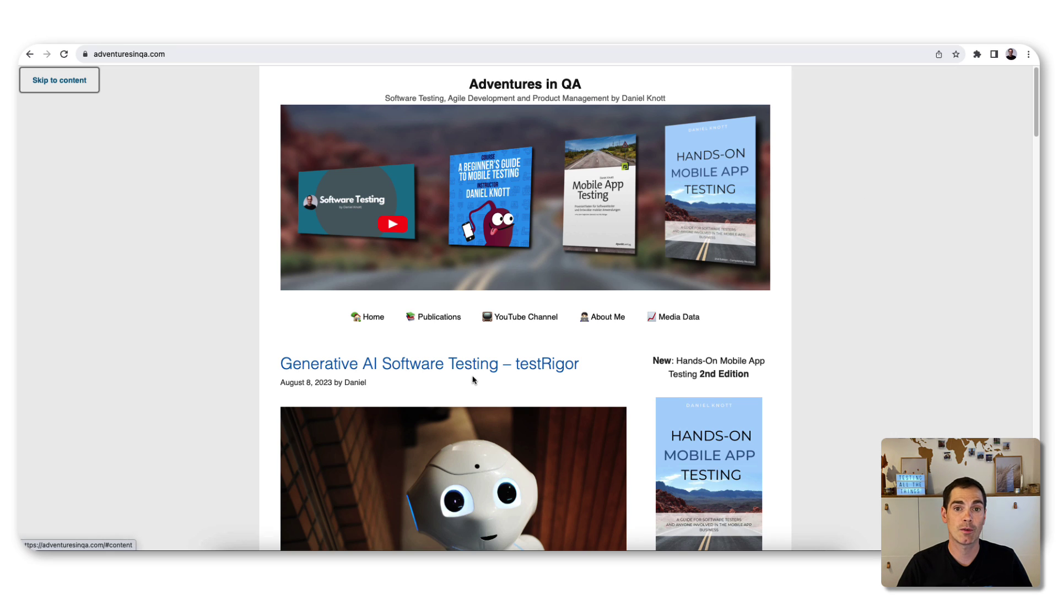
{"action": "right_click", "coordinate": [835, 248]}
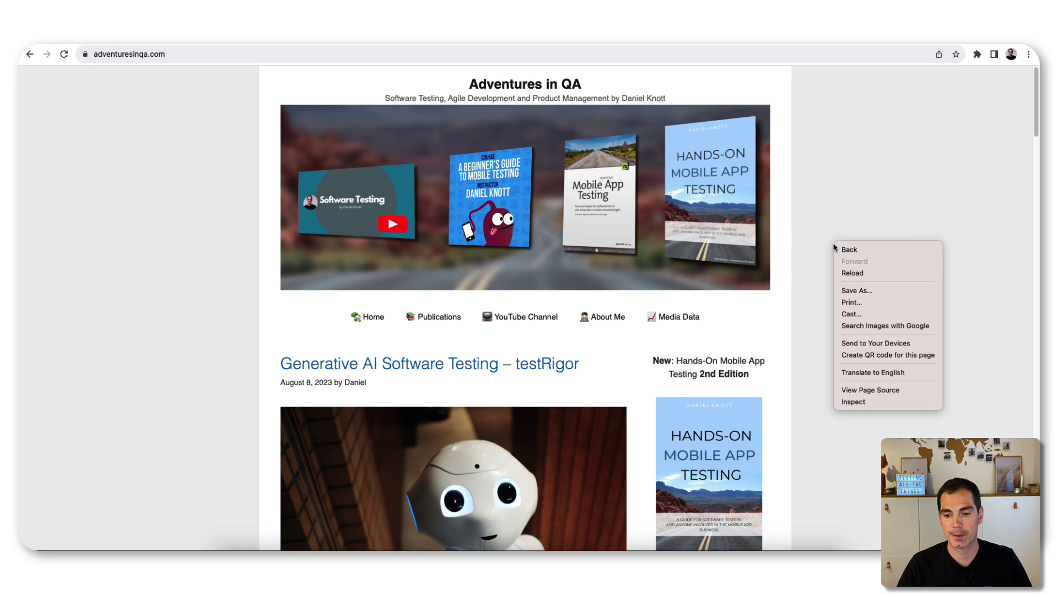
{"action": "left_click", "coordinate": [870, 402]}
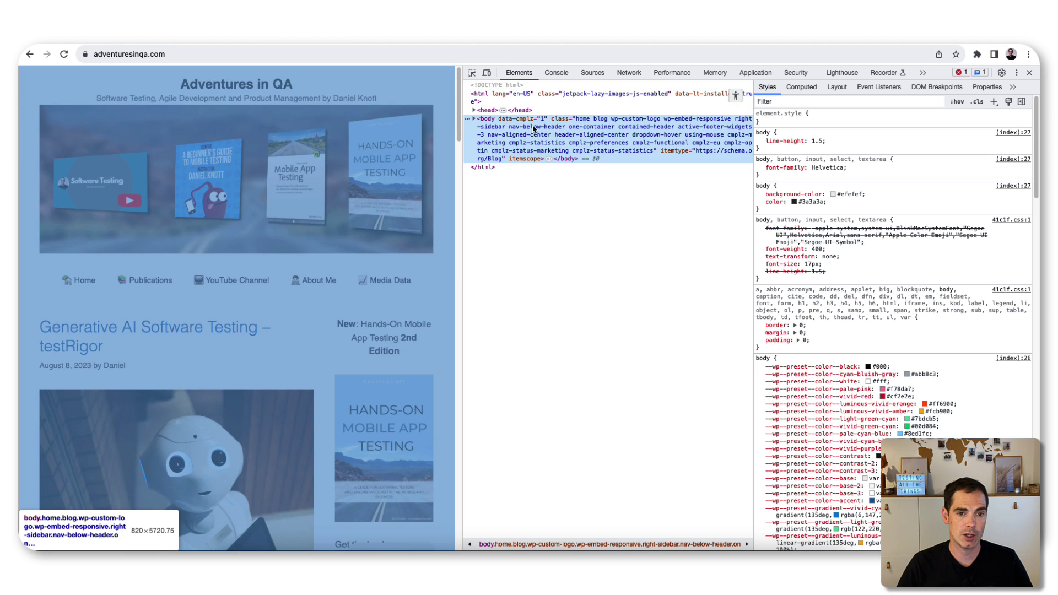
Expand the body element and show its Accessibility pane in the sidebar.
{"action": "left_click", "coordinate": [474, 118]}
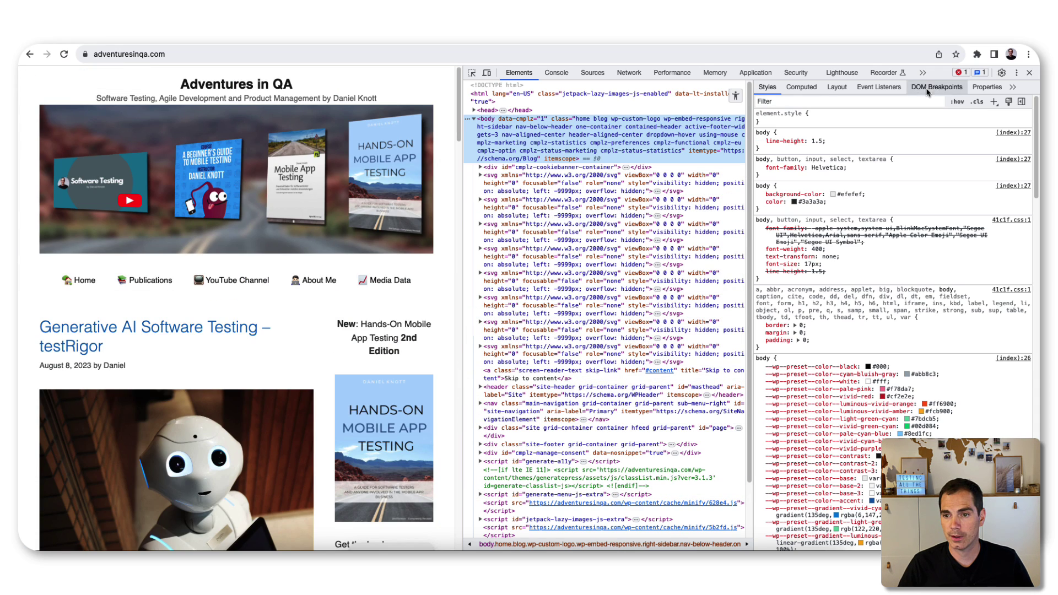
{"action": "left_click", "coordinate": [1013, 88]}
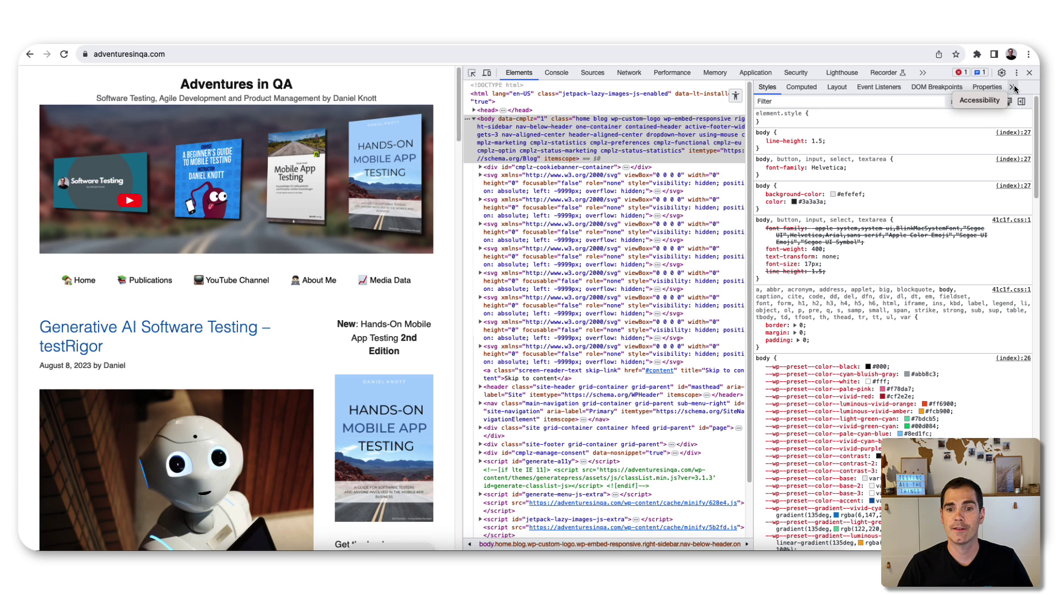
{"action": "left_click", "coordinate": [980, 102]}
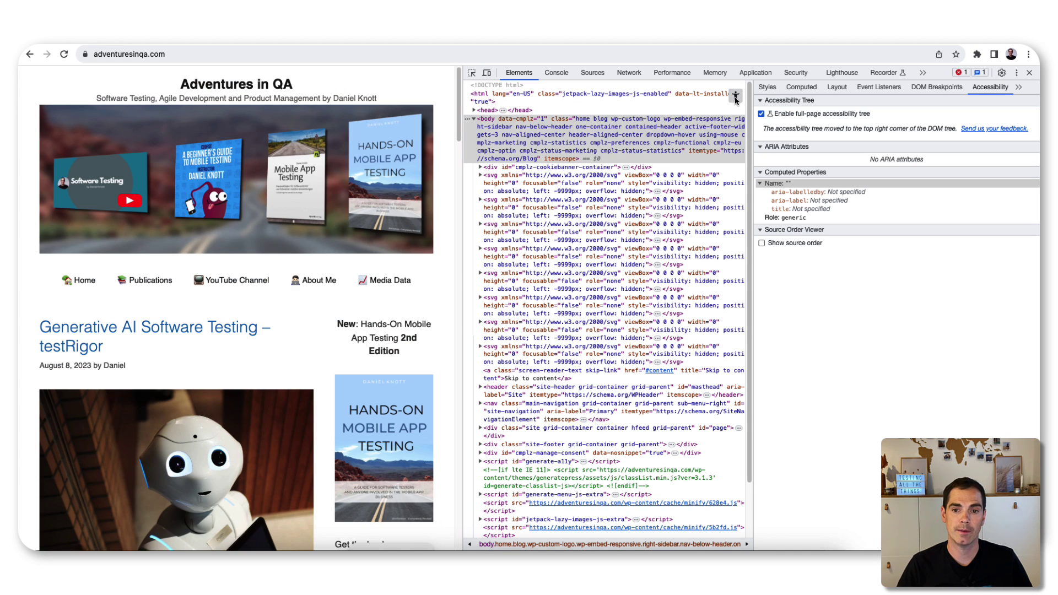
Enable the full-page accessibility tree, widen it, expand the first article, then go to EqualWeb.
{"action": "left_click", "coordinate": [736, 99]}
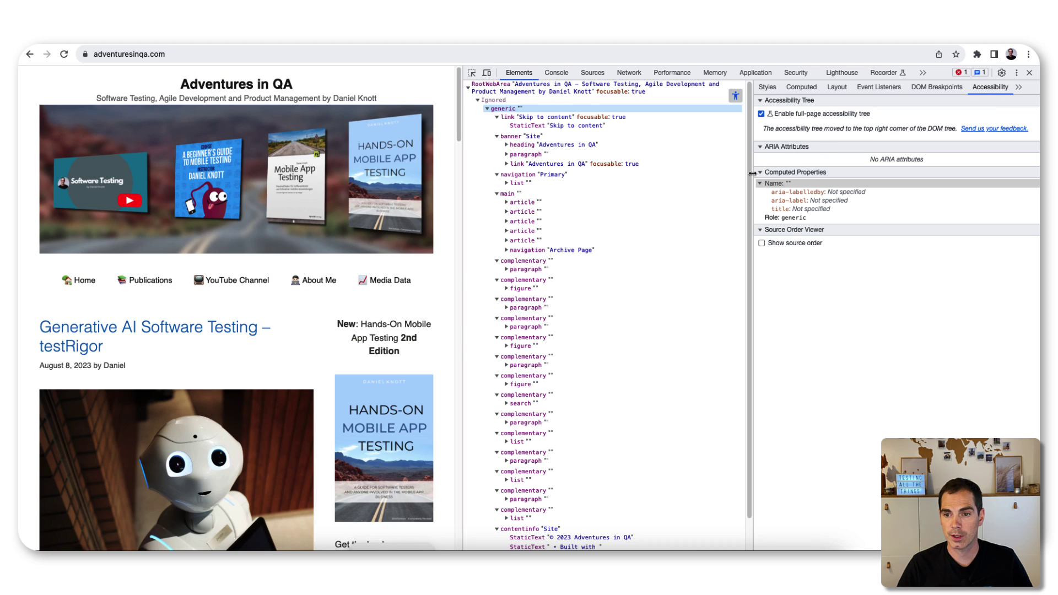
{"action": "left_click_drag", "start_coordinate": [753, 174], "coordinate": [981, 174]}
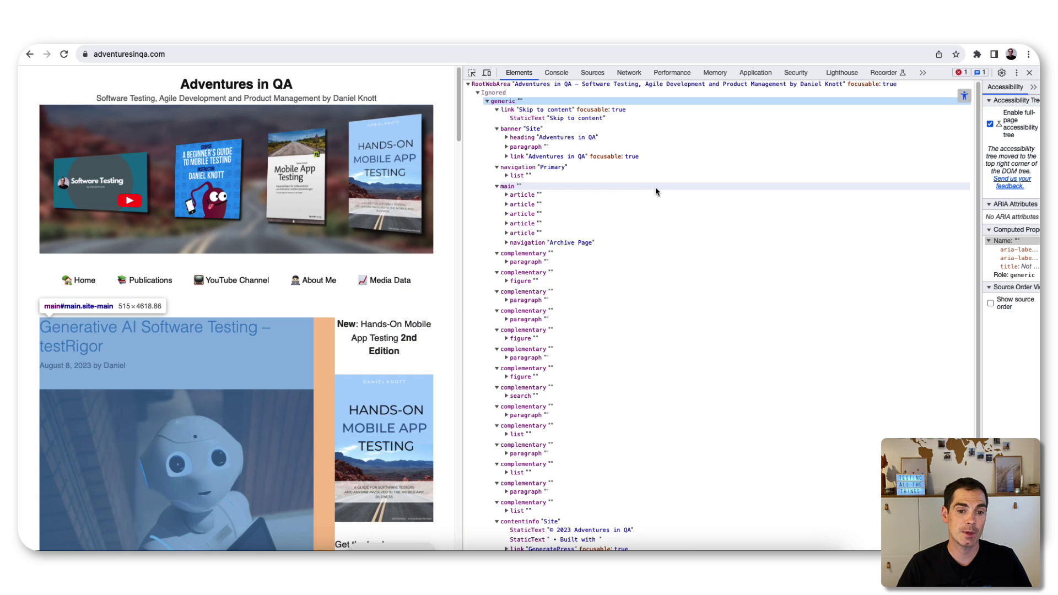
{"action": "left_click", "coordinate": [507, 195]}
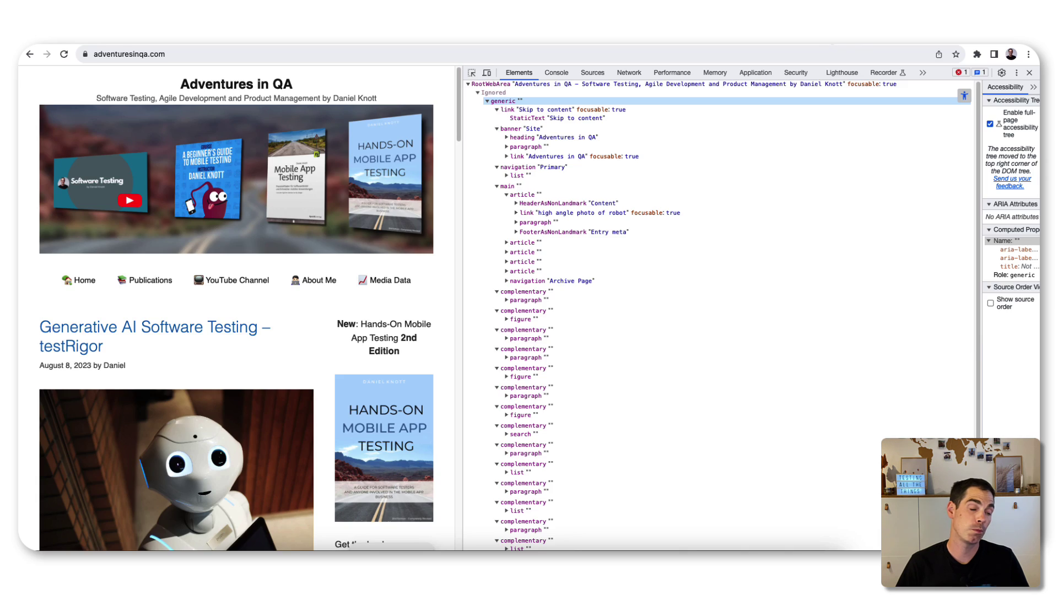
{"action": "left_click", "coordinate": [840, 40]}
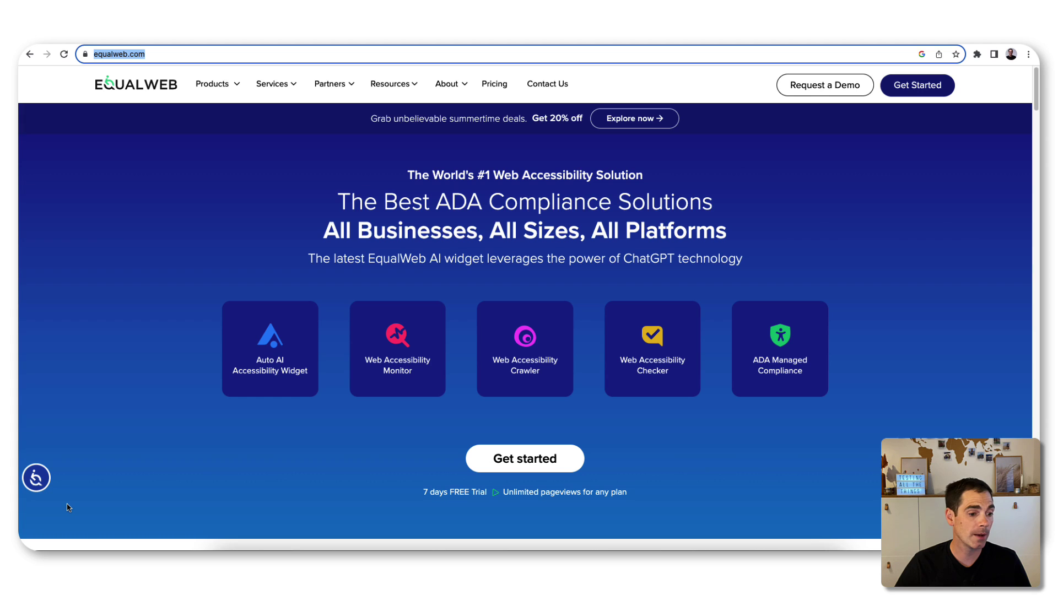
In the EqualWeb widget, switch the Blindness profile on, then back off.
{"action": "left_click", "coordinate": [38, 482]}
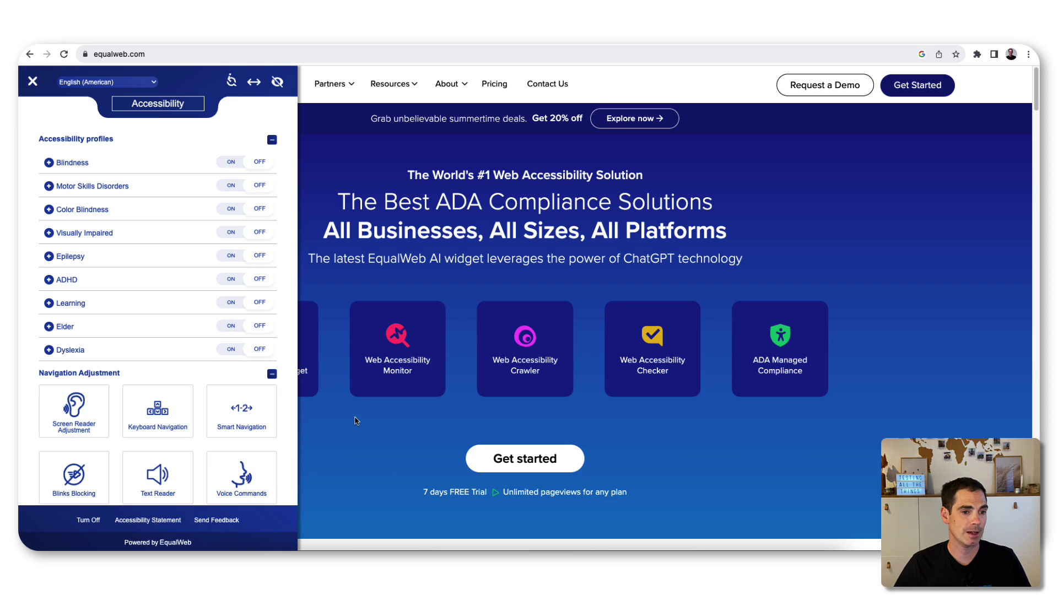
{"action": "left_click", "coordinate": [52, 164]}
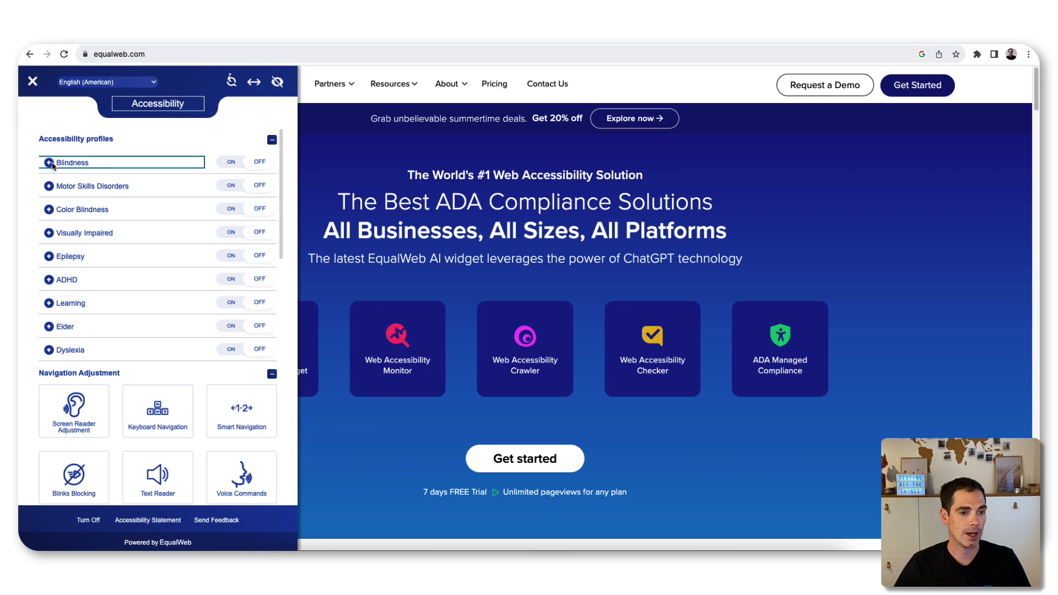
{"action": "left_click", "coordinate": [226, 164]}
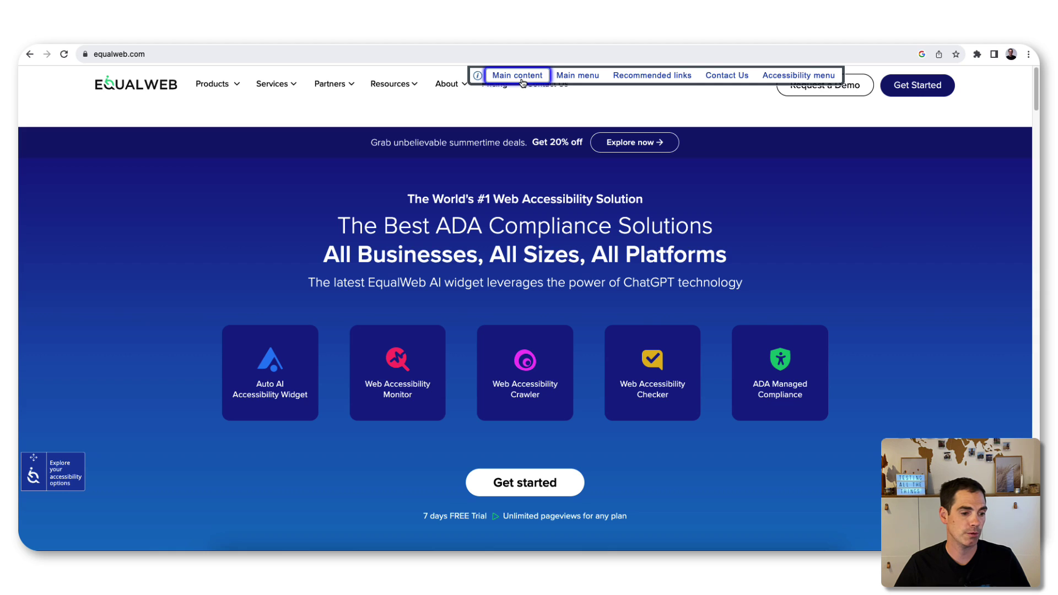
{"action": "left_click", "coordinate": [37, 475]}
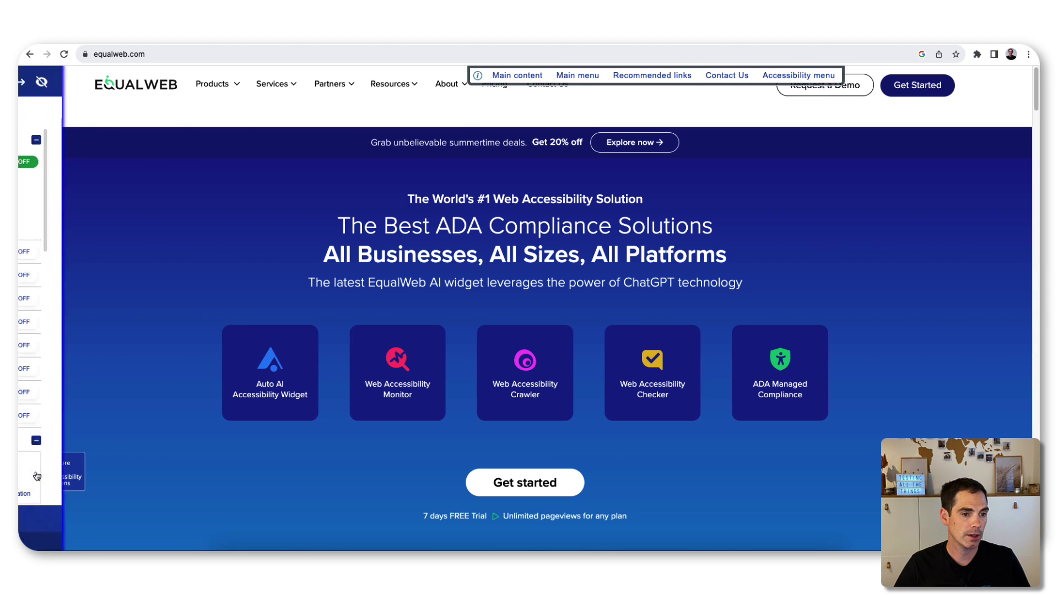
{"action": "left_click", "coordinate": [231, 164]}
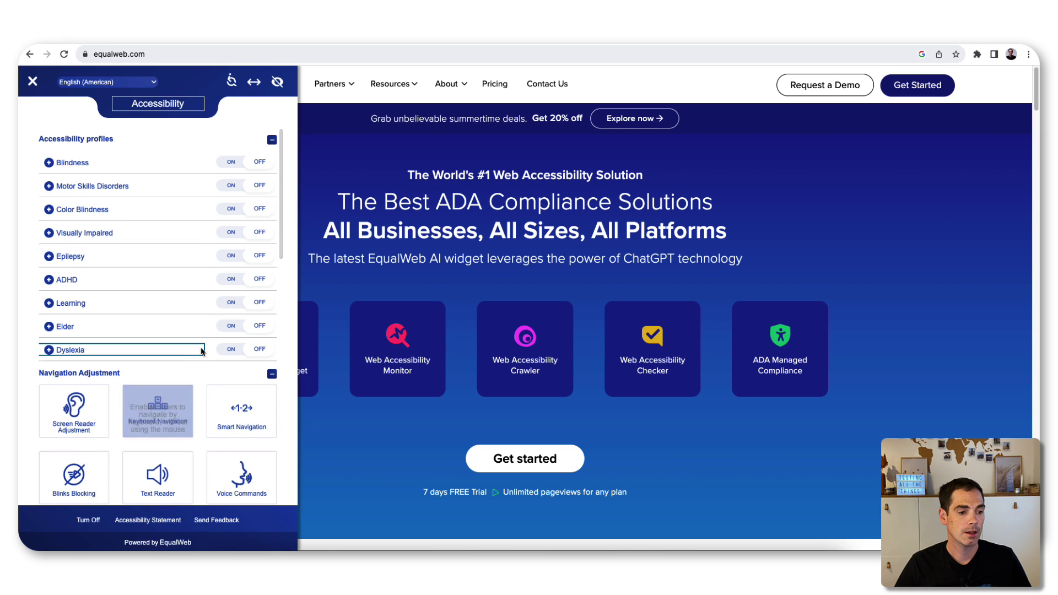
Recolour the homepage backgrounds mint green with the Custom Color Backgrounds slider.
{"action": "scroll", "coordinate": [205, 330], "scroll_direction": "down", "scroll_amount": 3}
{"action": "scroll", "coordinate": [205, 331], "scroll_direction": "down", "scroll_amount": 4}
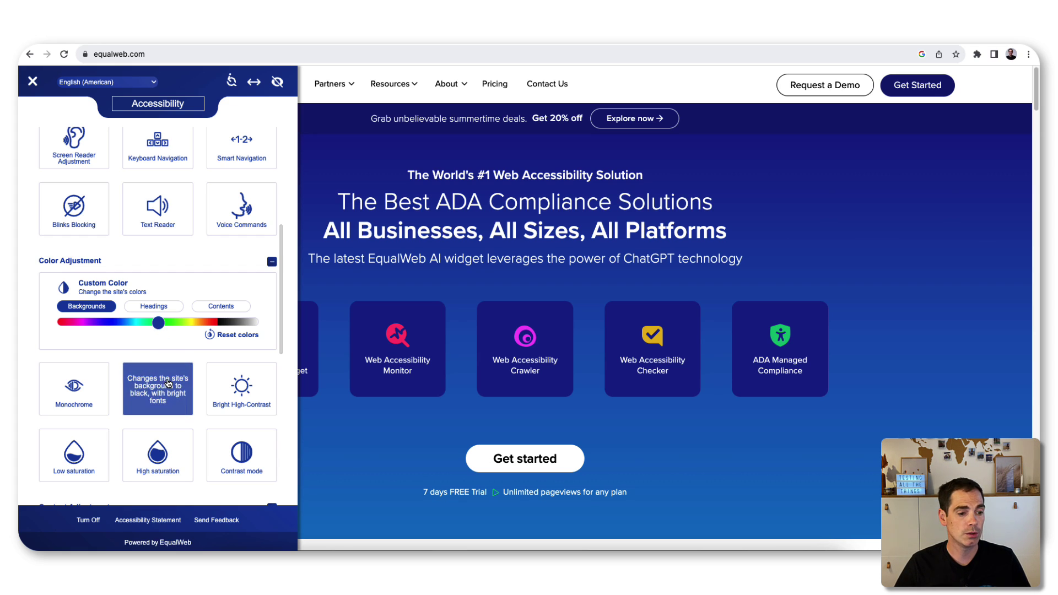
{"action": "scroll", "coordinate": [170, 370], "scroll_direction": "down", "scroll_amount": 6}
{"action": "scroll", "coordinate": [175, 372], "scroll_direction": "down", "scroll_amount": 1}
{"action": "scroll", "coordinate": [166, 353], "scroll_direction": "up", "scroll_amount": 7}
{"action": "left_click_drag", "start_coordinate": [158, 332], "coordinate": [82, 335]}
Recolour the headings magenta and red, and select Contents for body-text recolouring.
{"action": "left_click", "coordinate": [154, 312]}
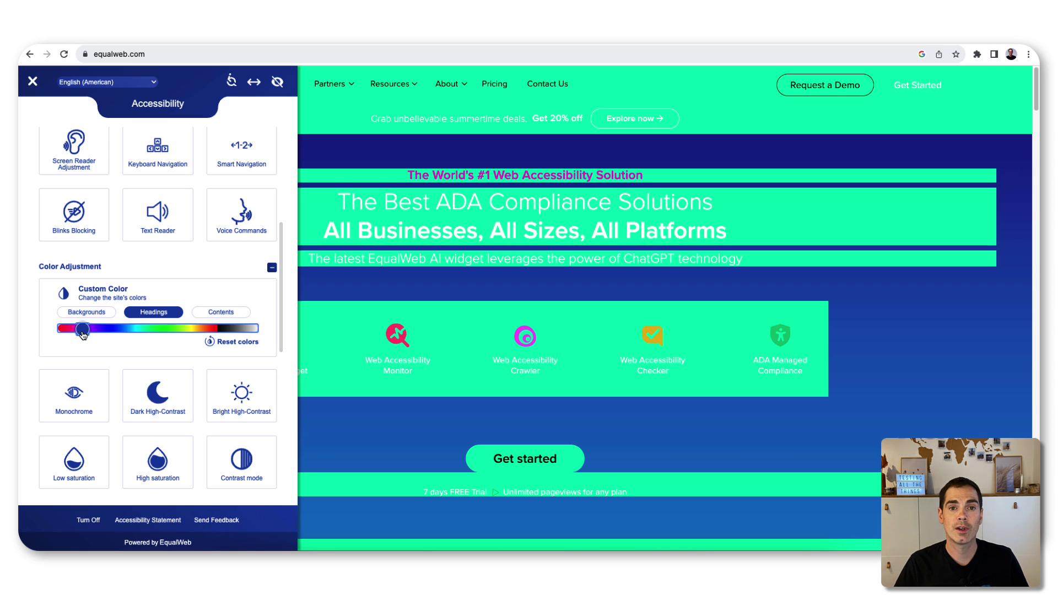
{"action": "mouse_move", "coordinate": [83, 335]}
{"action": "left_mouse_down"}
{"action": "mouse_move", "coordinate": [210, 335]}
{"action": "mouse_move", "coordinate": [87, 329]}
{"action": "left_mouse_up"}
{"action": "left_click", "coordinate": [215, 314]}
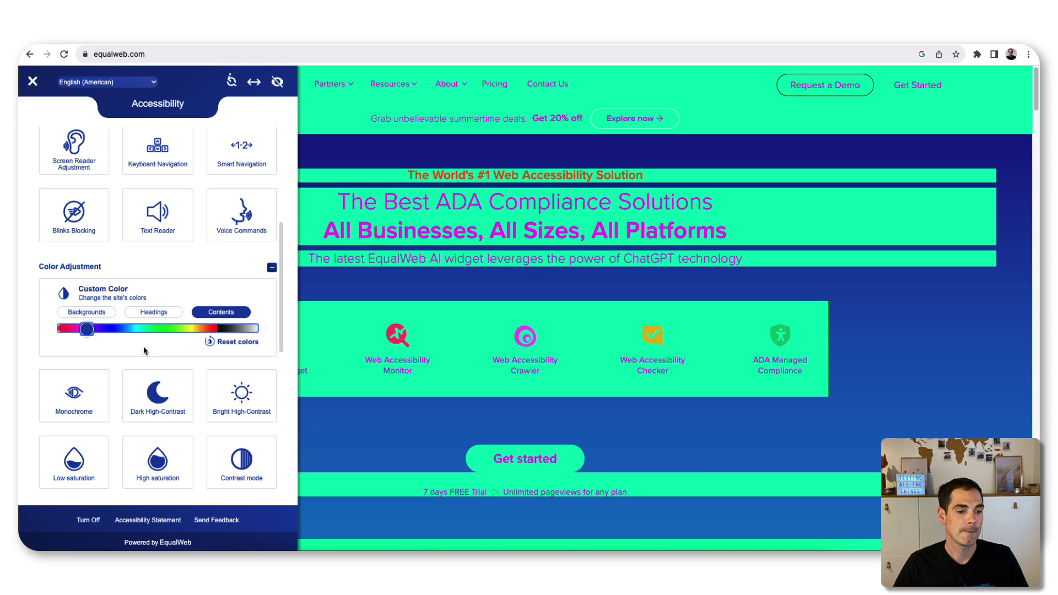
{"action": "scroll", "coordinate": [140, 361], "scroll_direction": "down", "scroll_amount": 5}
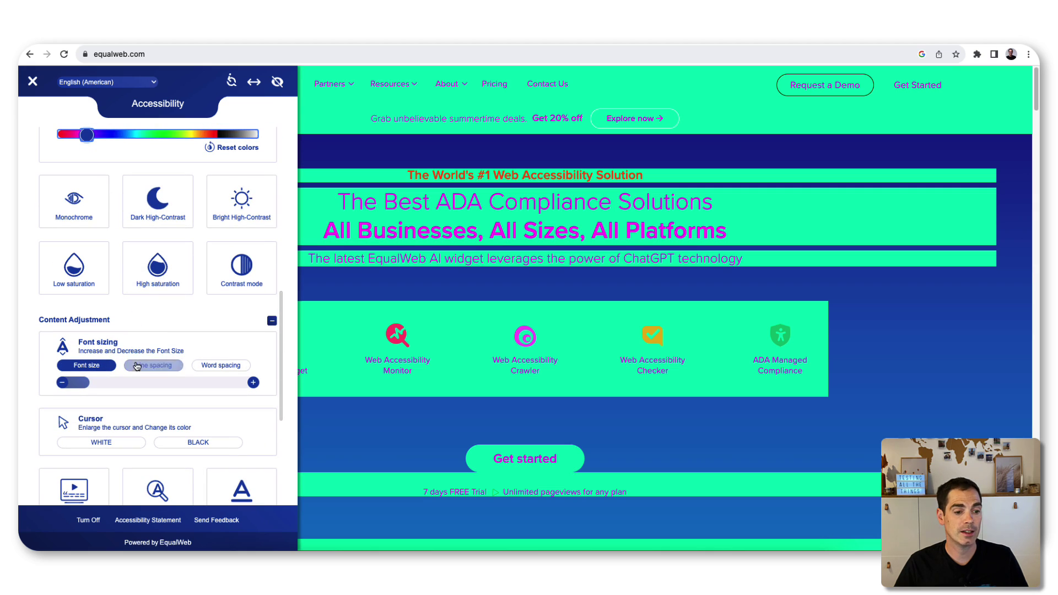
{"action": "scroll", "coordinate": [163, 387], "scroll_direction": "down", "scroll_amount": 1}
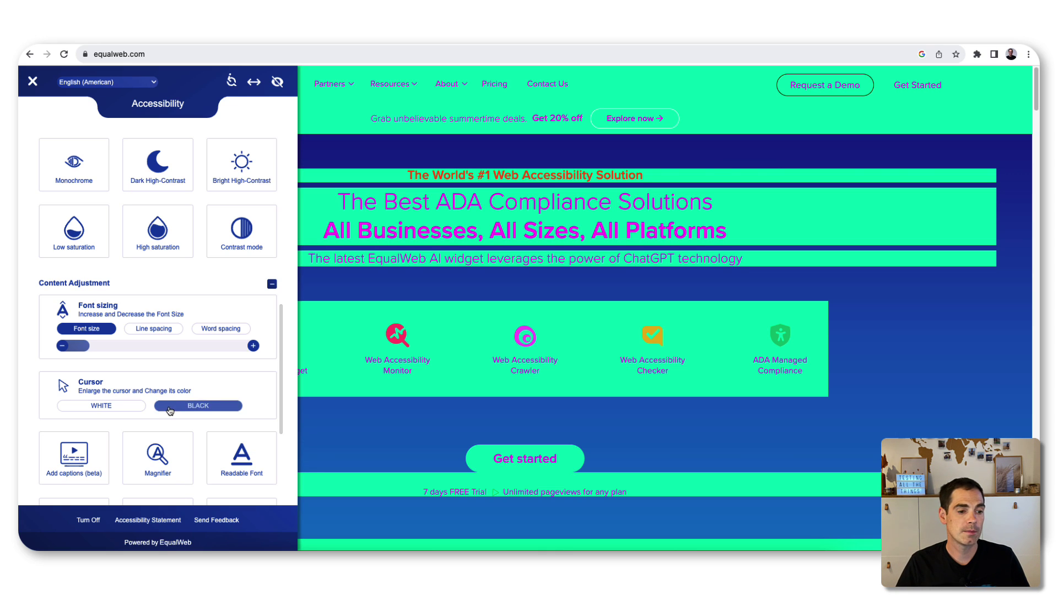
{"action": "scroll", "coordinate": [184, 383], "scroll_direction": "down", "scroll_amount": 5}
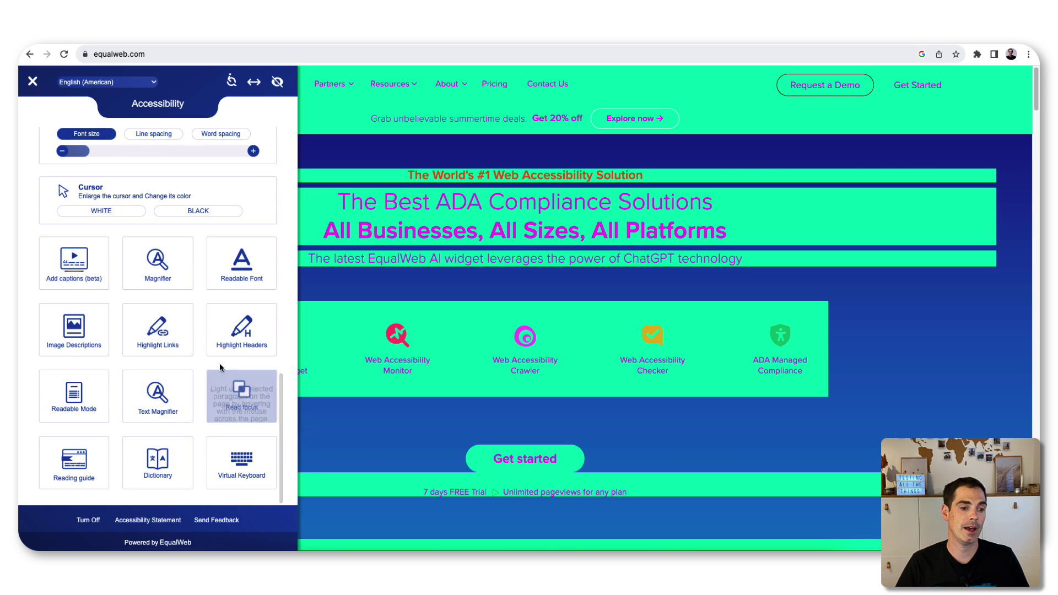
{"action": "scroll", "coordinate": [232, 359], "scroll_direction": "down", "scroll_amount": 3}
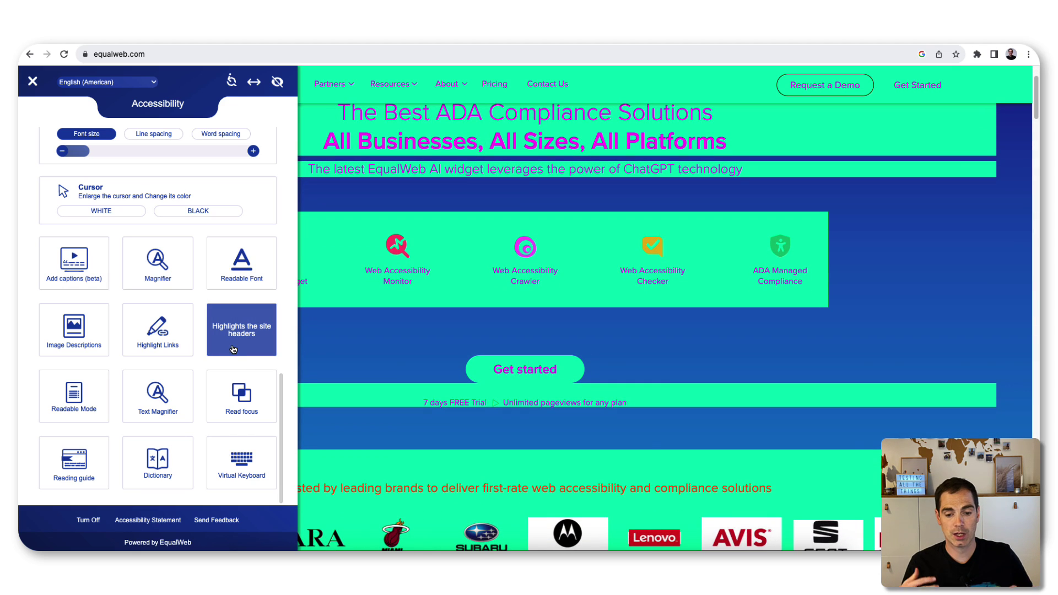